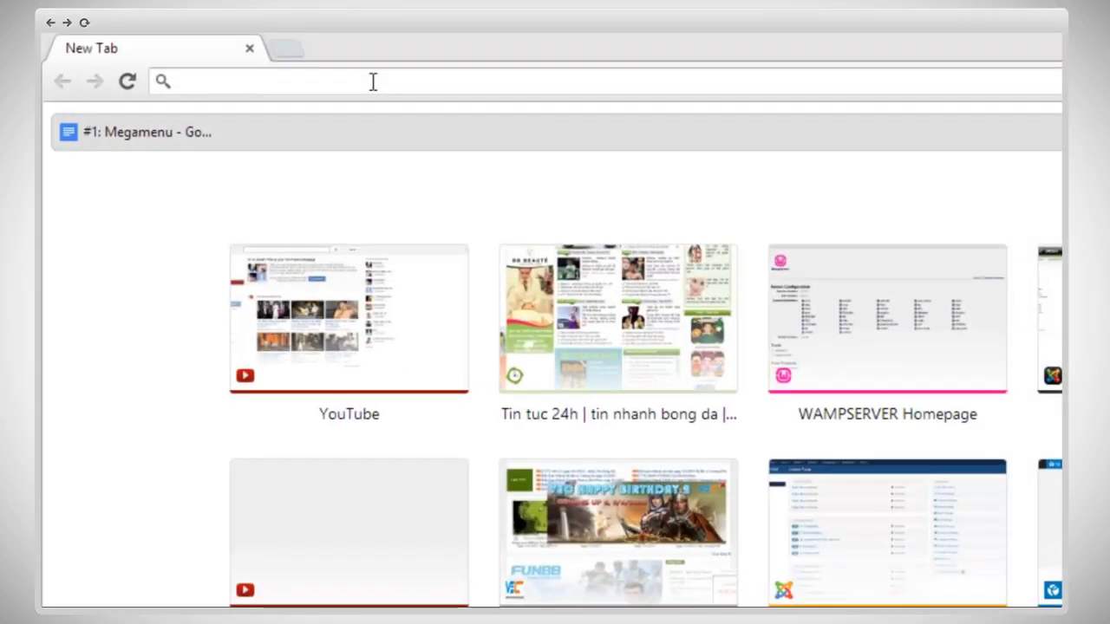
Step: Load the T3 framework website and go to its Downloads page
left_click(373, 82)
type("t3-framework.org")
key("Return")
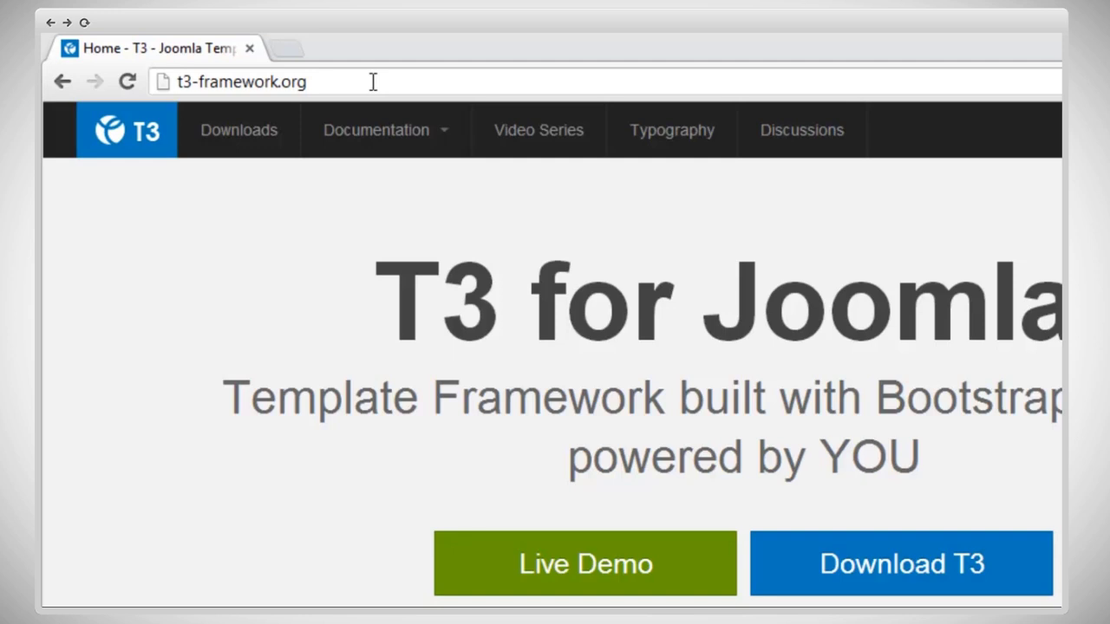
left_click(269, 137)
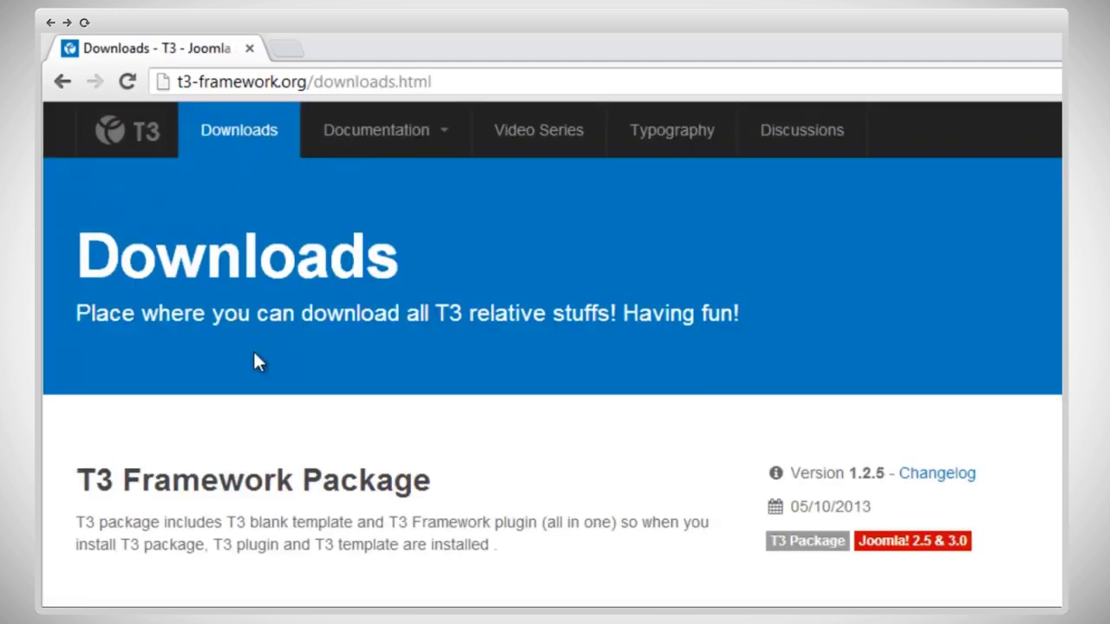
Step: Download the T3 Quickstart for Joomla! 3.0 package (t3_blank_j31.zip)
scroll(874, 411, "down", 3)
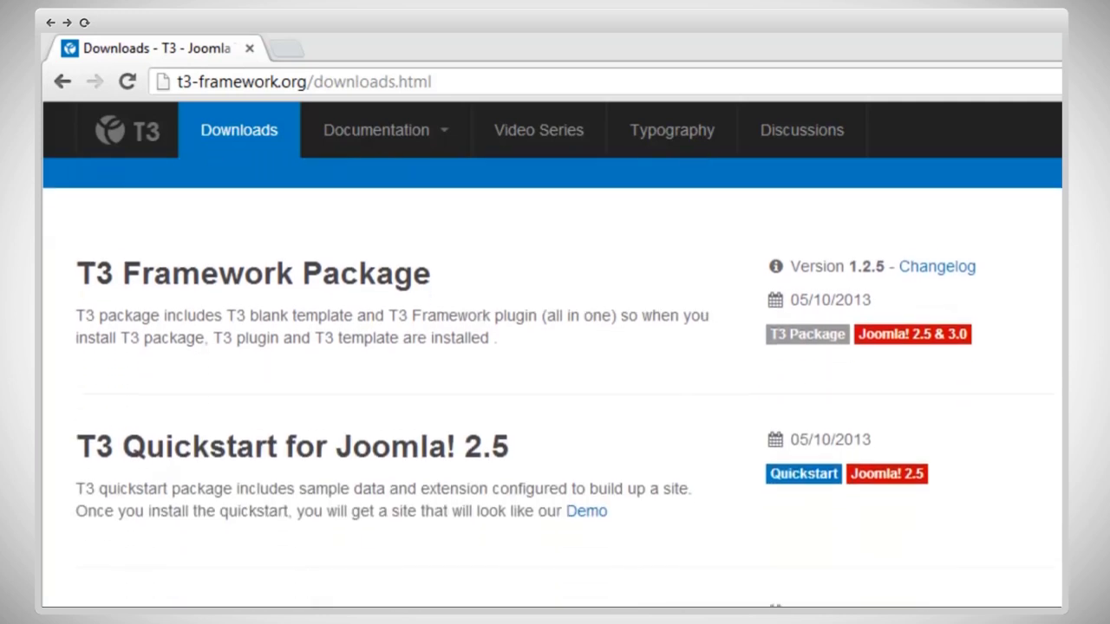
scroll(554, 382, "down", 1)
scroll(555, 381, "down", 3)
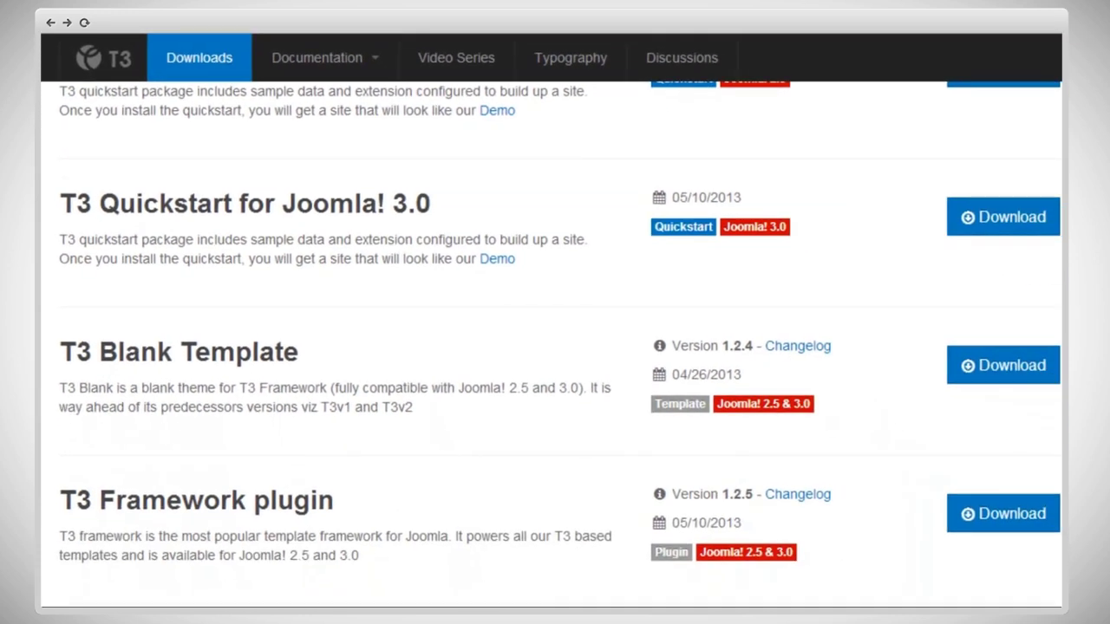
scroll(555, 347, "up", 3)
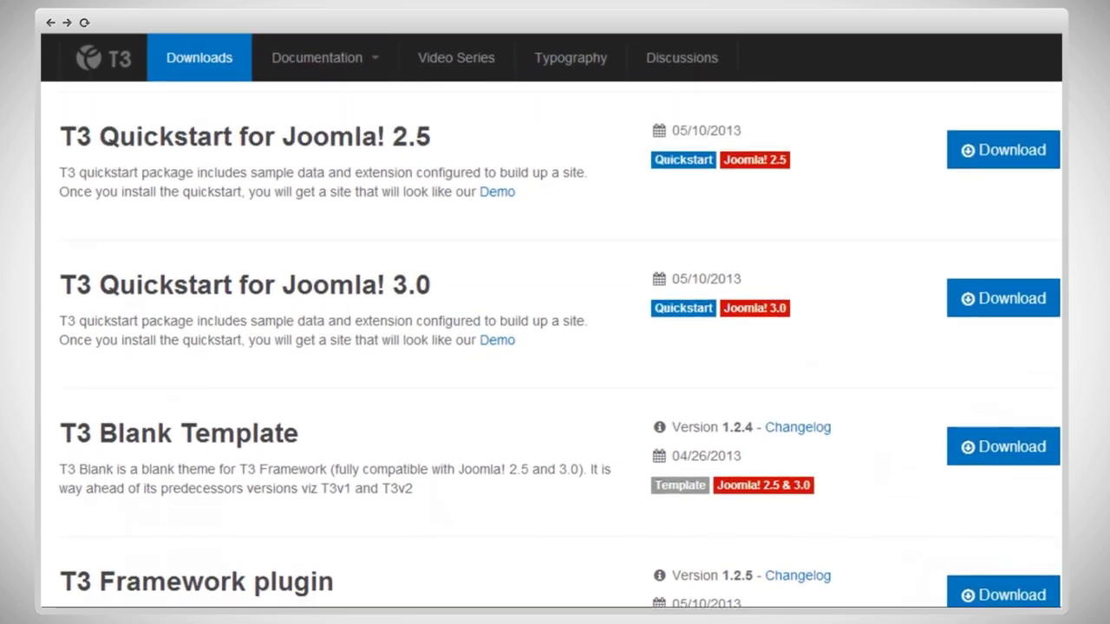
scroll(555, 347, "up", 1)
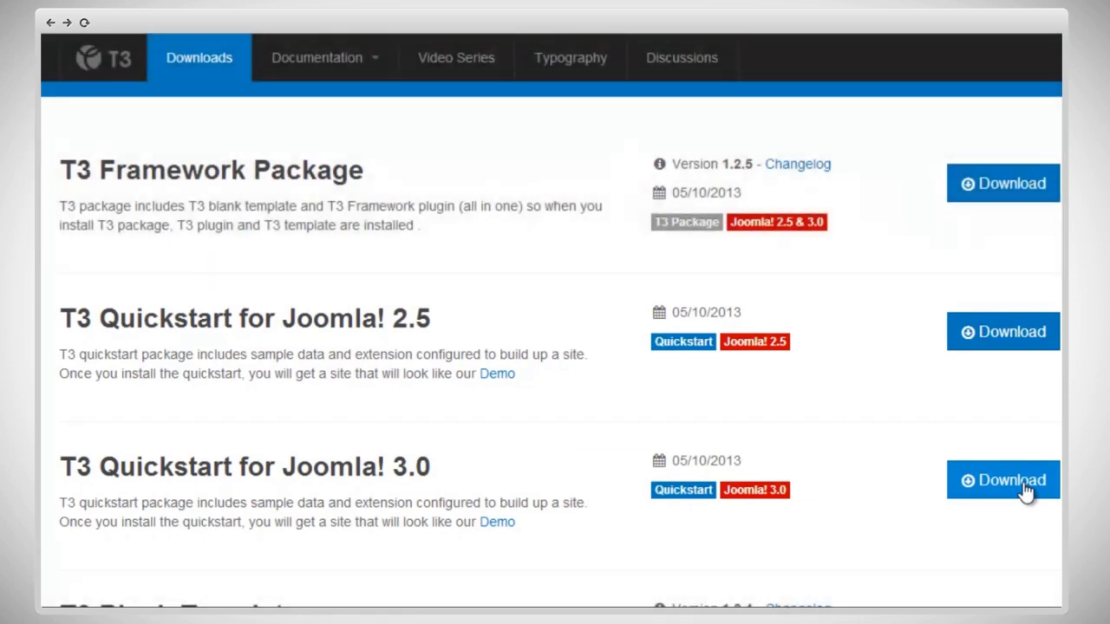
left_click(1024, 485)
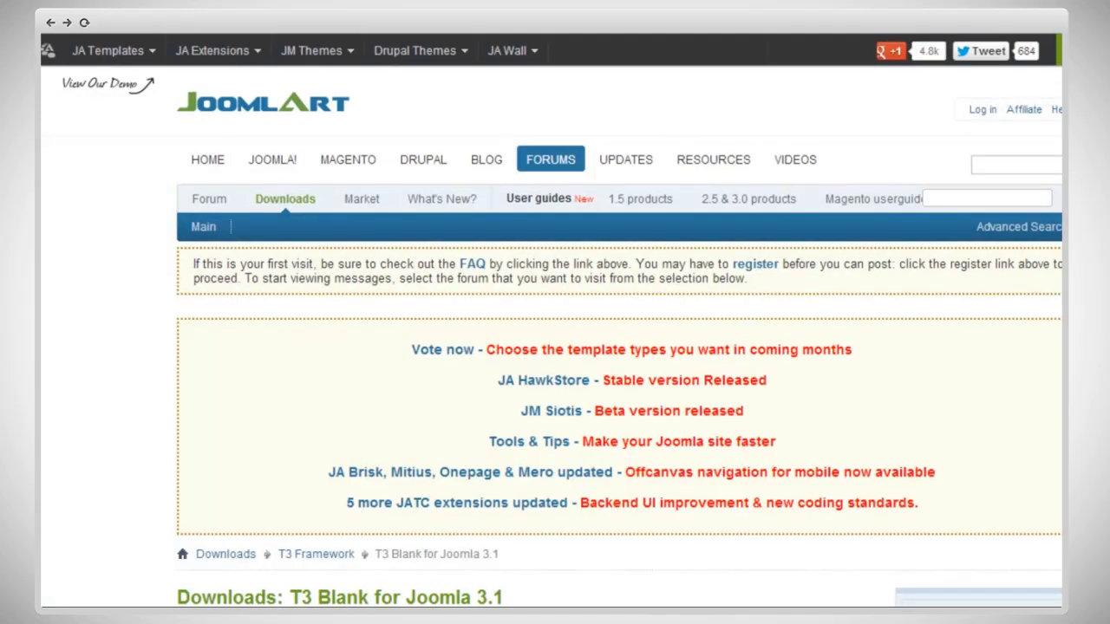
scroll(555, 347, "down", 3)
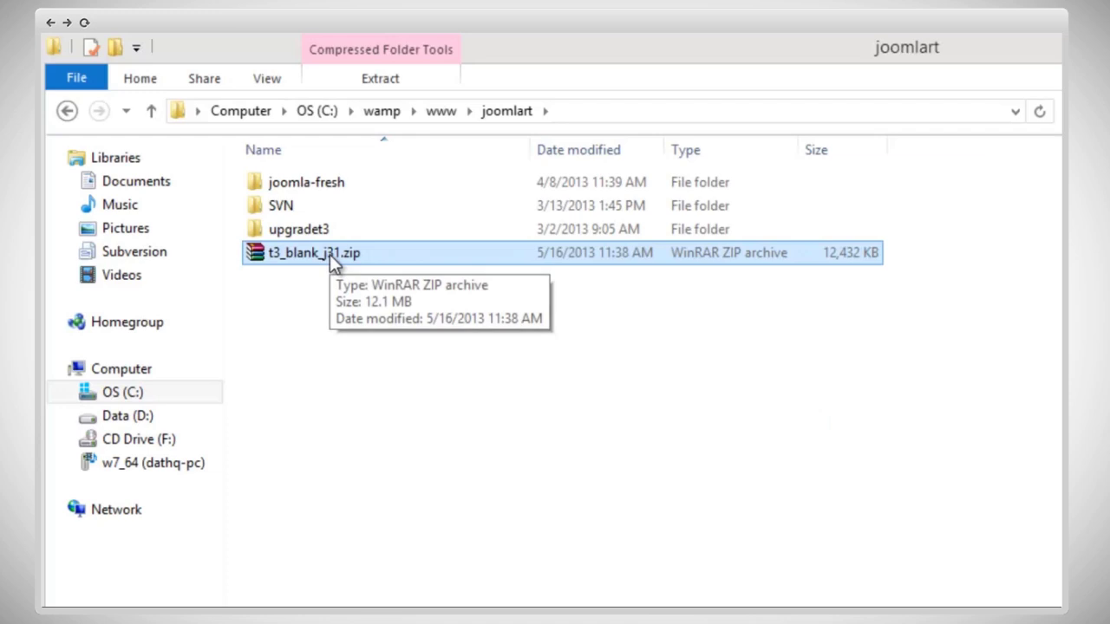
Step: Extract t3_blank_j31.zip to a t3_blank_j31 folder with WinRAR
right_click(330, 254)
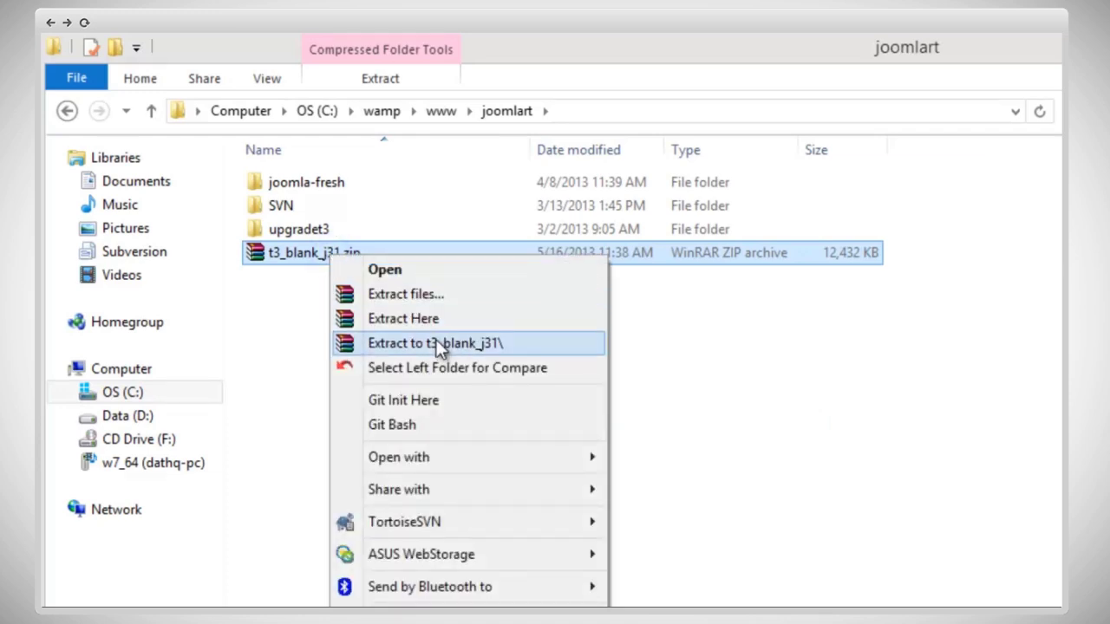
left_click(437, 342)
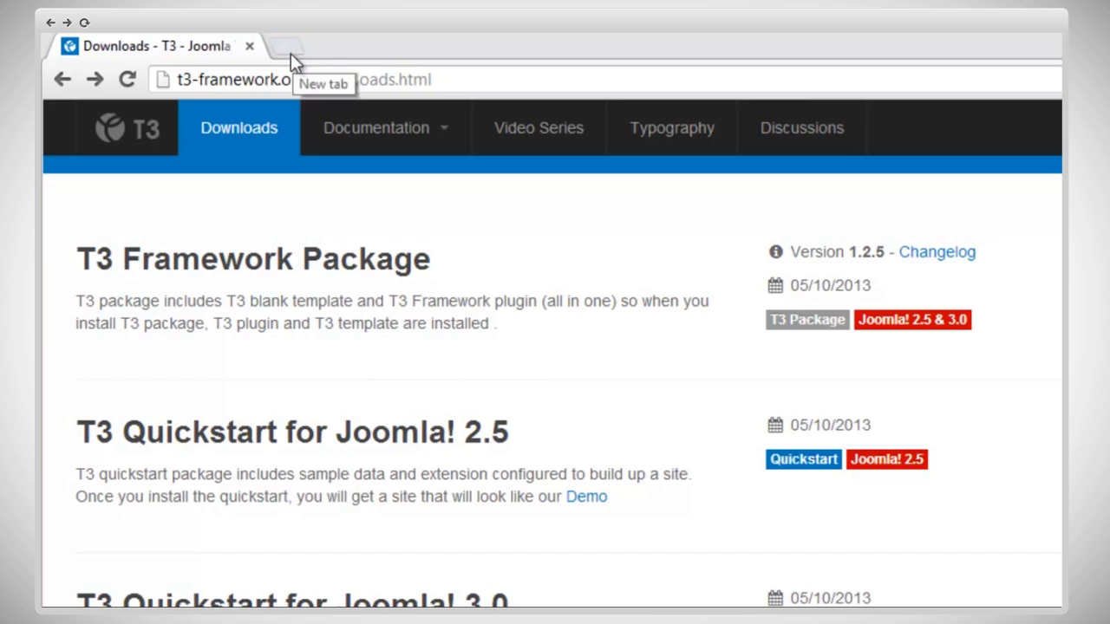
Step: In a new tab, open localhost/joomlart/t3_blank_j31 to launch the Joomla! installer
left_click(290, 53)
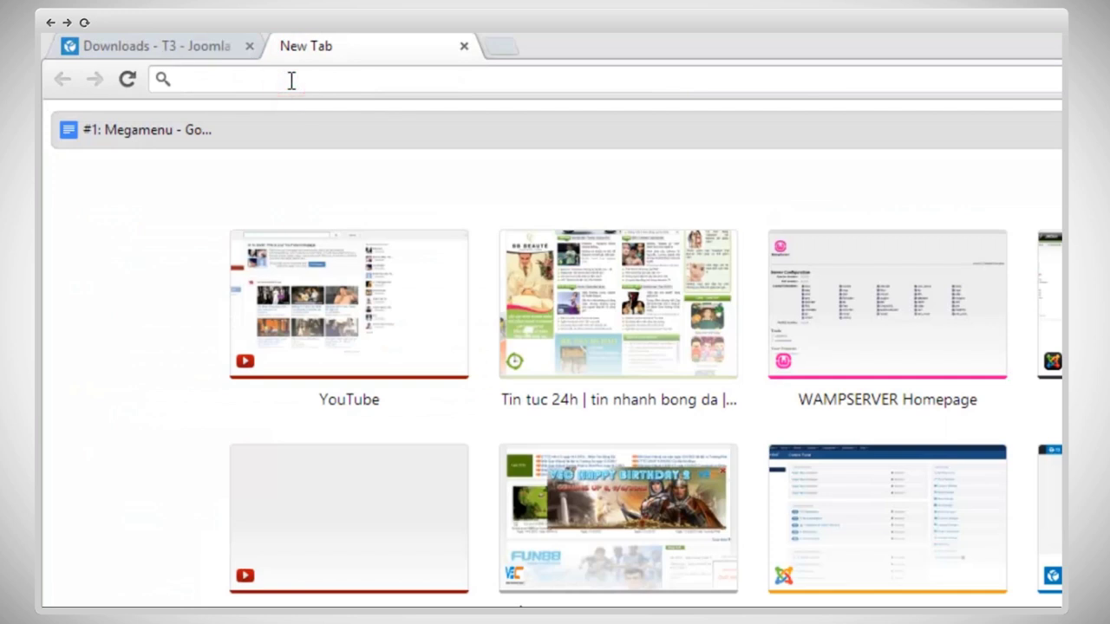
type("localhost")
key("Return")
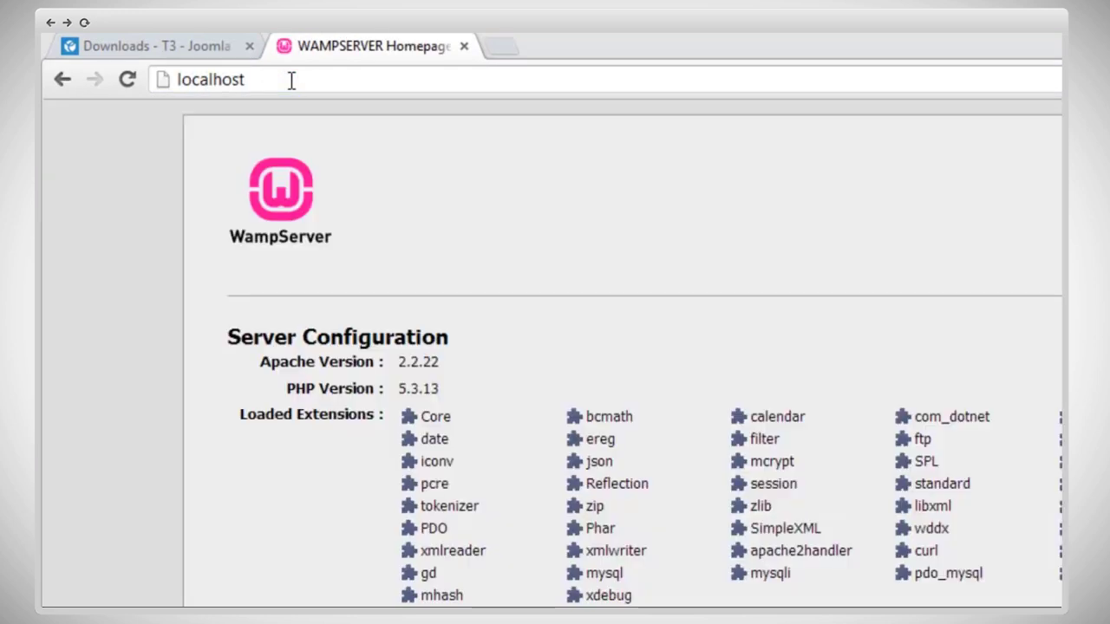
scroll(555, 347, "down", 4)
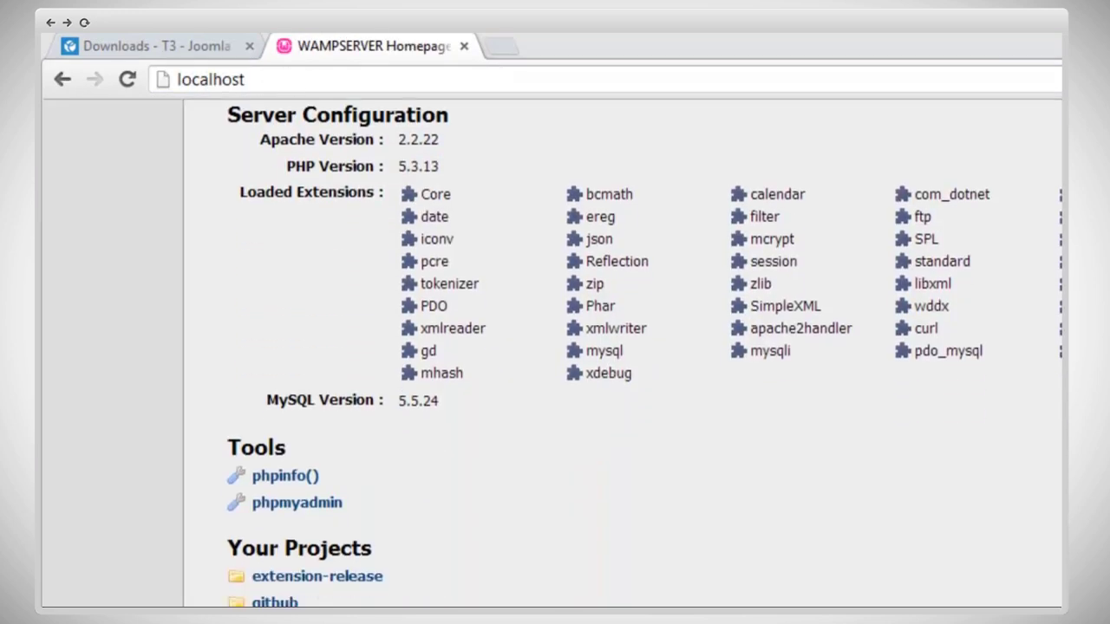
scroll(555, 347, "down", 1)
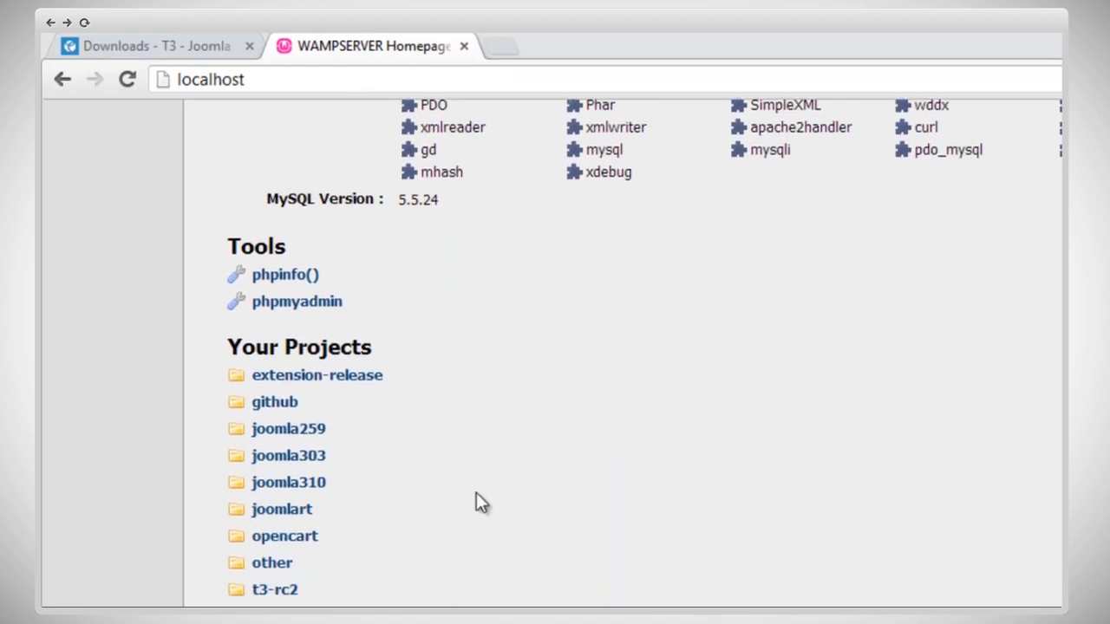
left_click(299, 516)
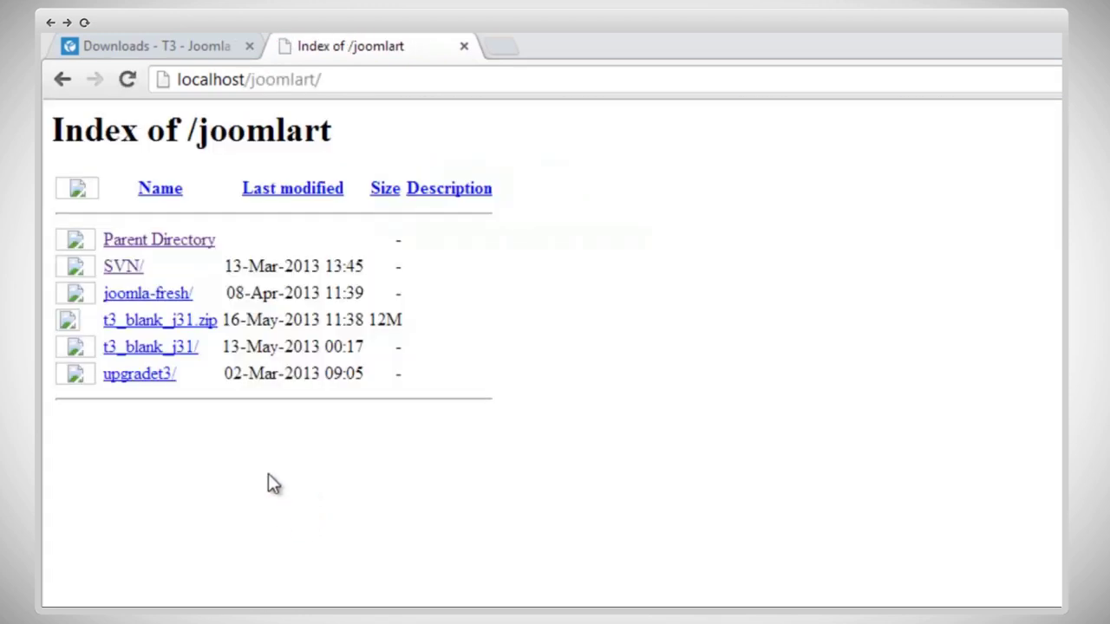
left_click(153, 349)
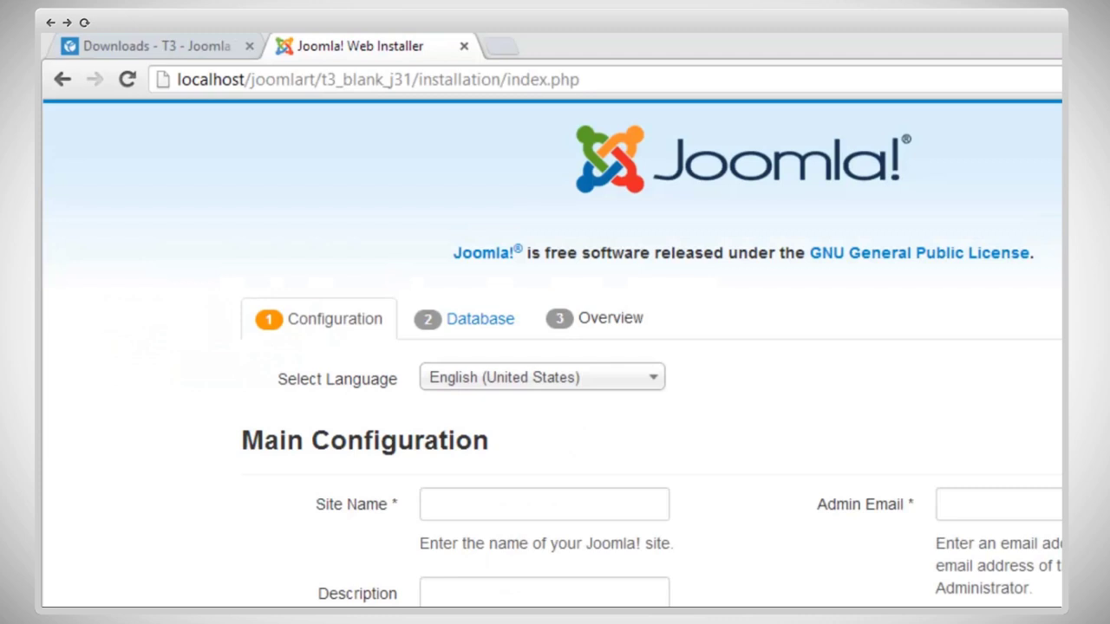
Step: Enter site name 'T3 framework', the admin e-mail, username and a matching password twice
scroll(553, 352, "down", 3)
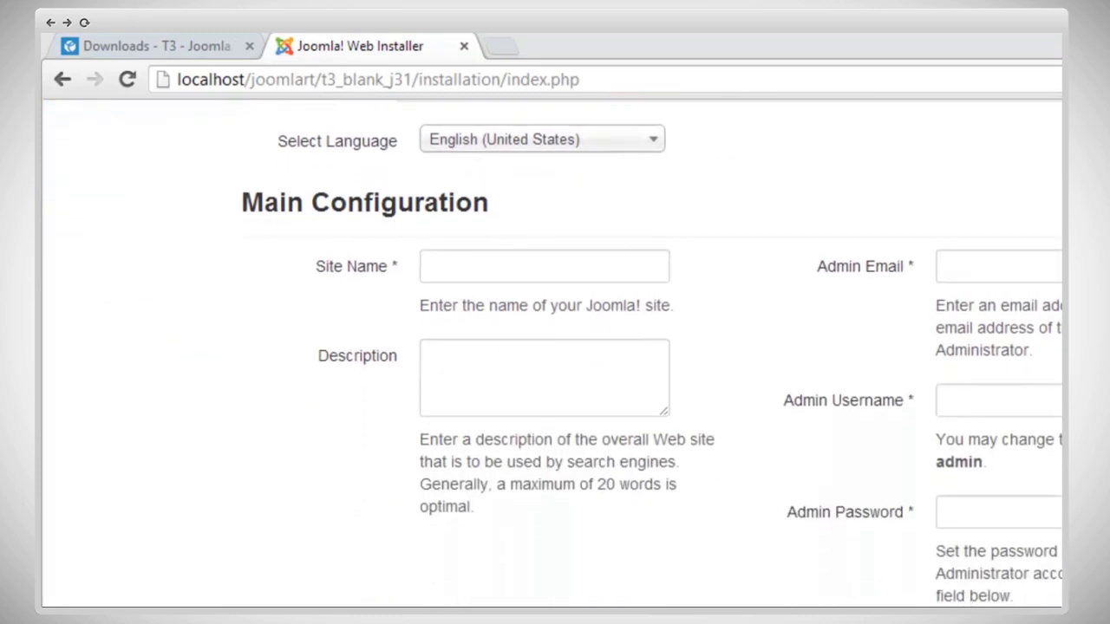
left_click(500, 272)
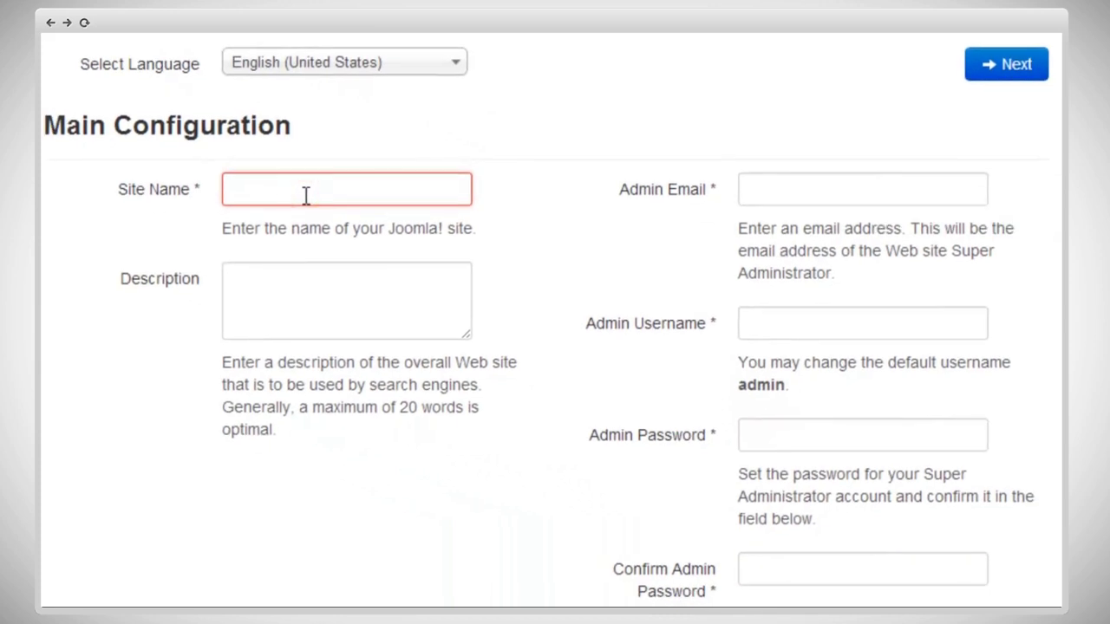
type("T3 frame")
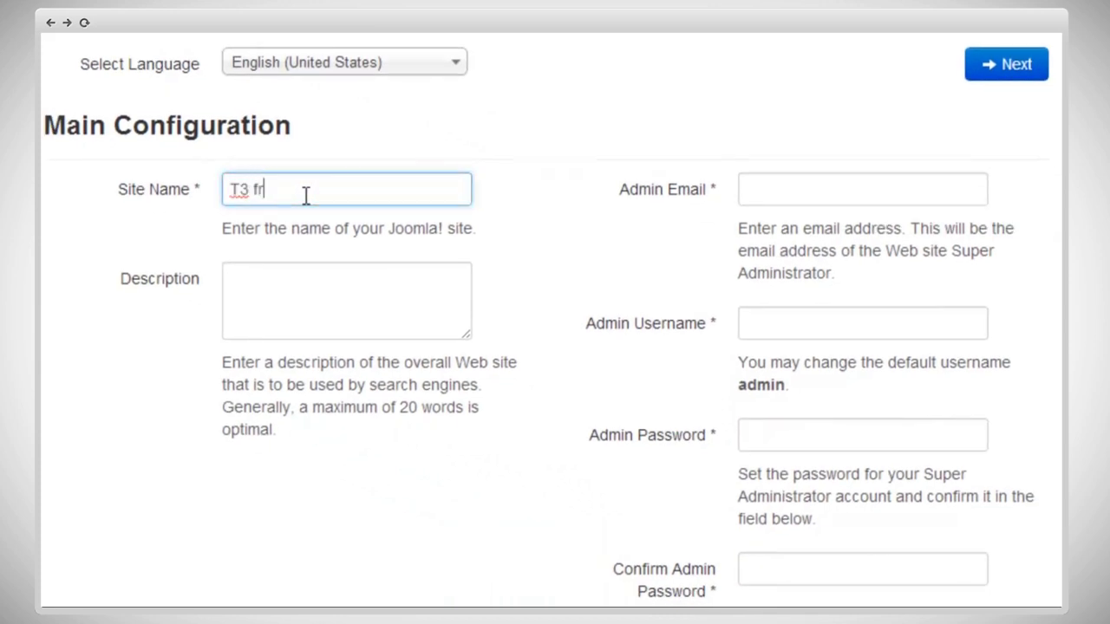
type("work")
left_click(788, 190)
key("Tab")
type("admin")
key("Tab")
type("123456")
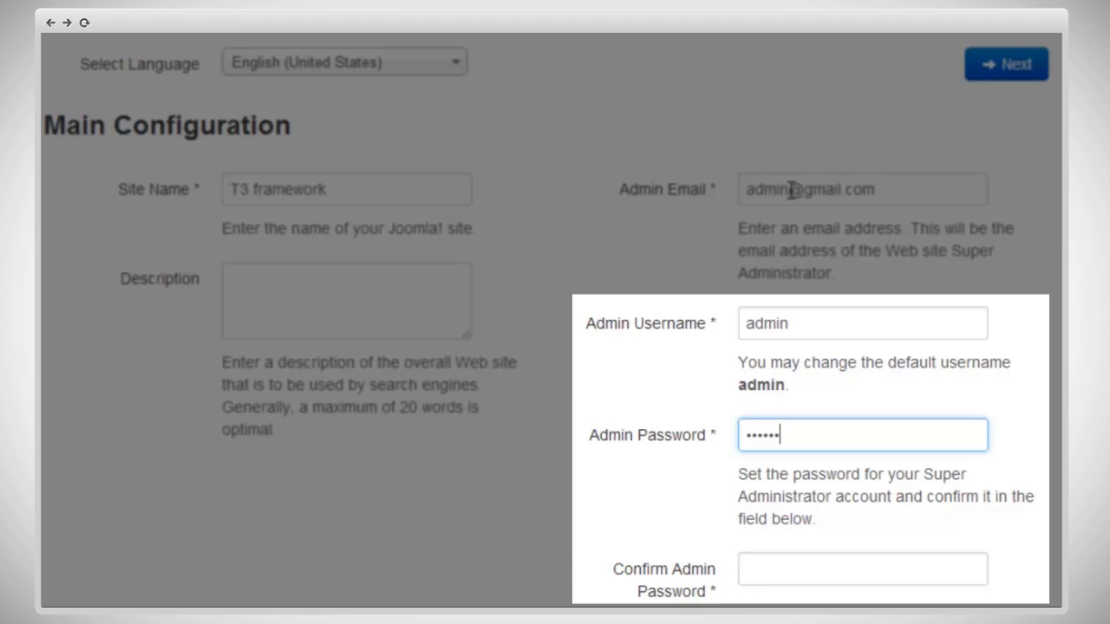
key("Tab")
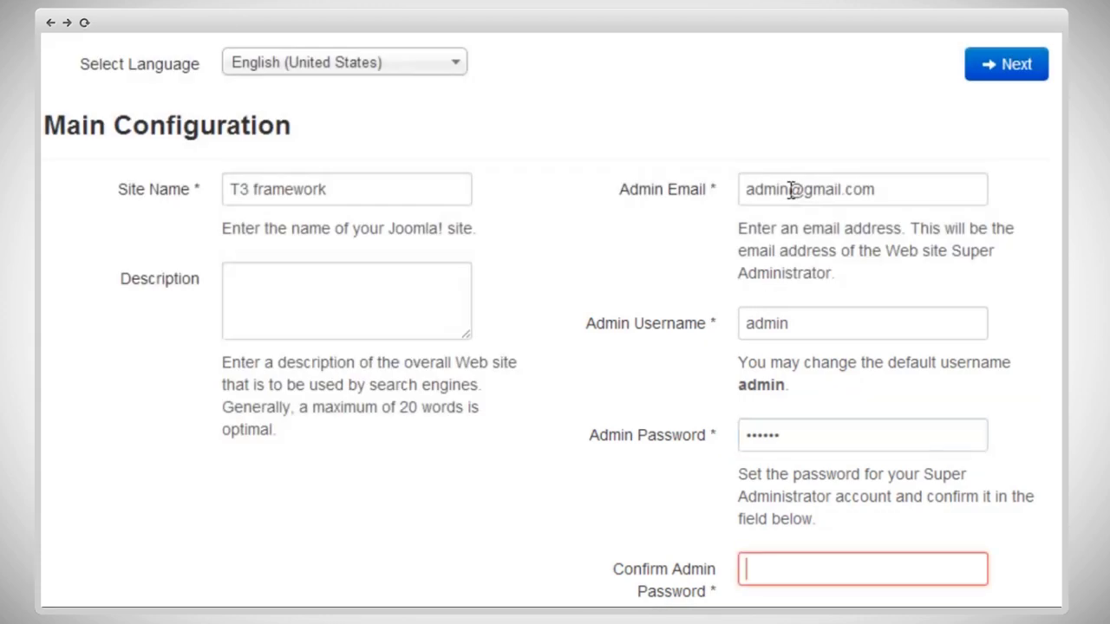
type("123456")
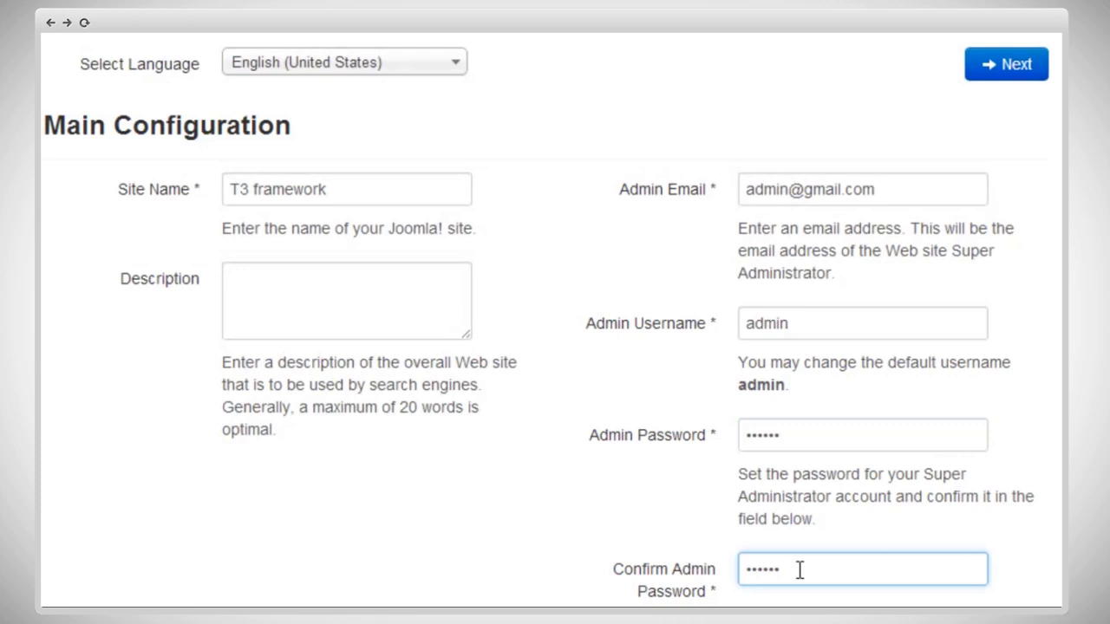
scroll(429, 528, "down", 2)
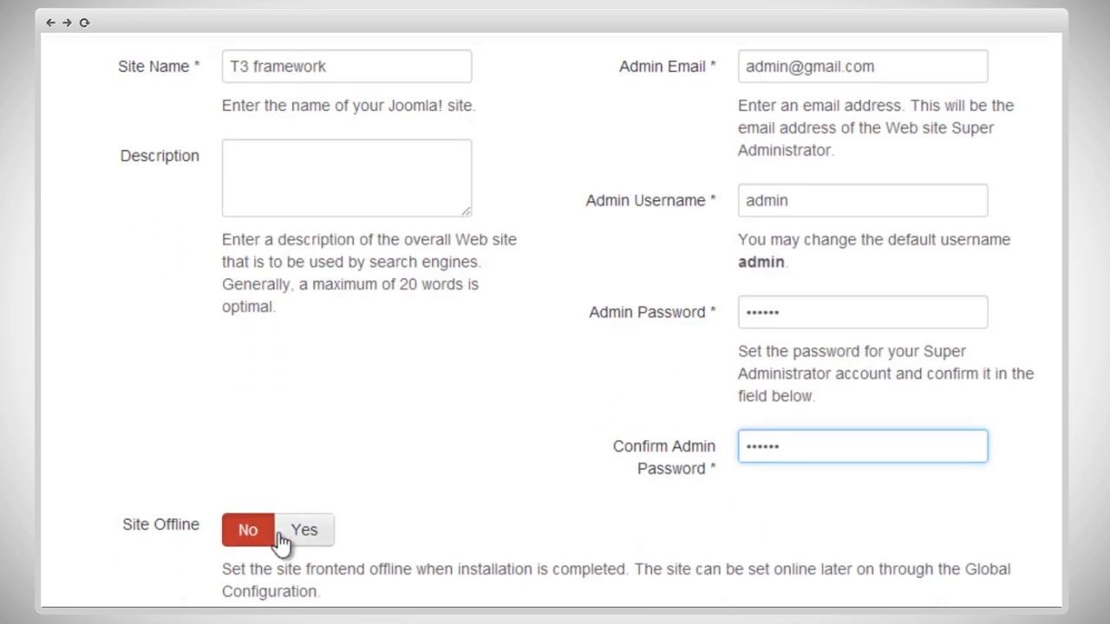
scroll(596, 416, "up", 3)
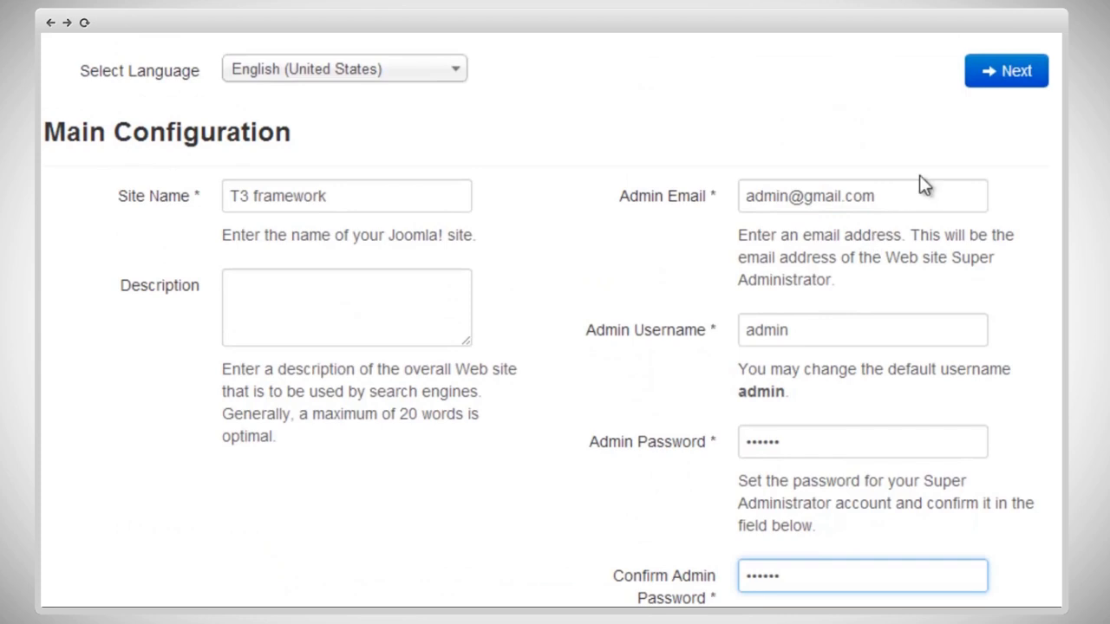
Step: On the Database step, enter user root and database name t3framework
left_click(1004, 80)
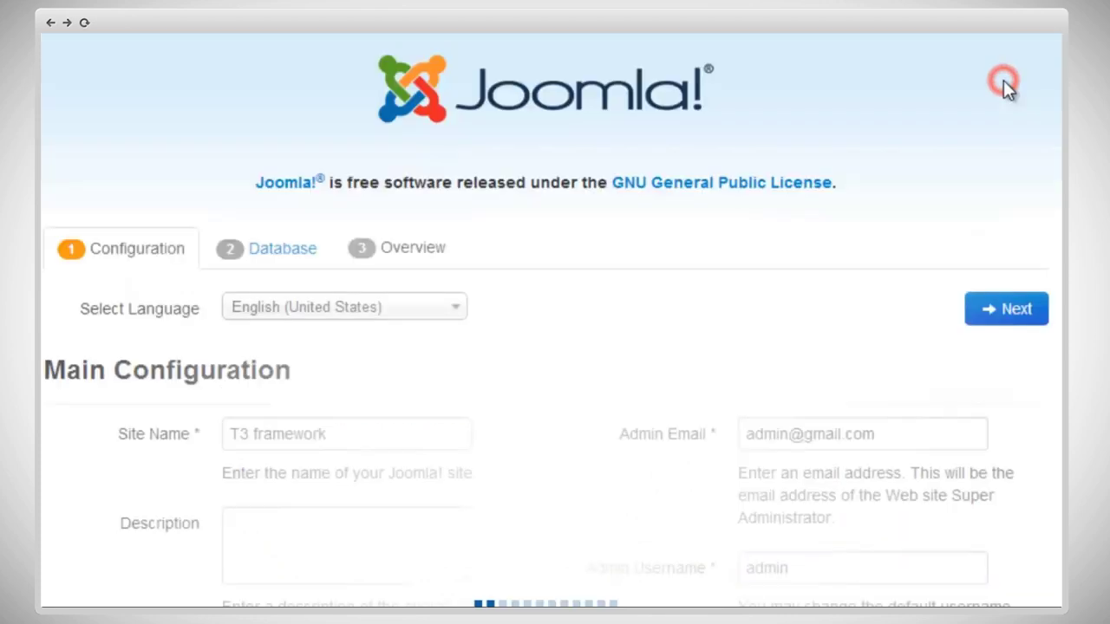
scroll(552, 347, "down", 5)
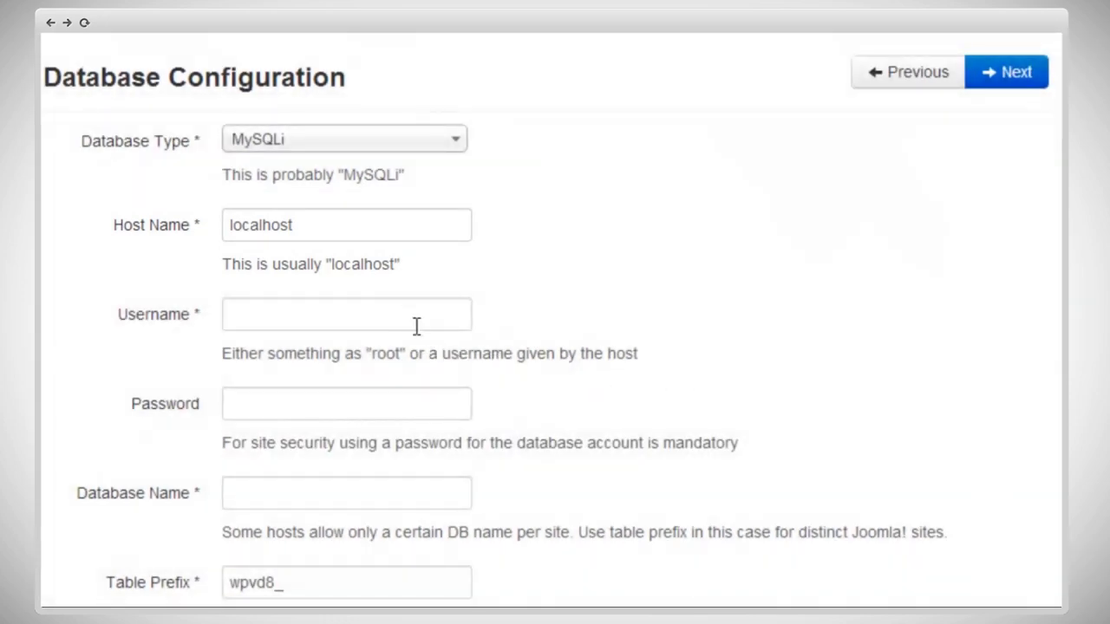
left_click(415, 319)
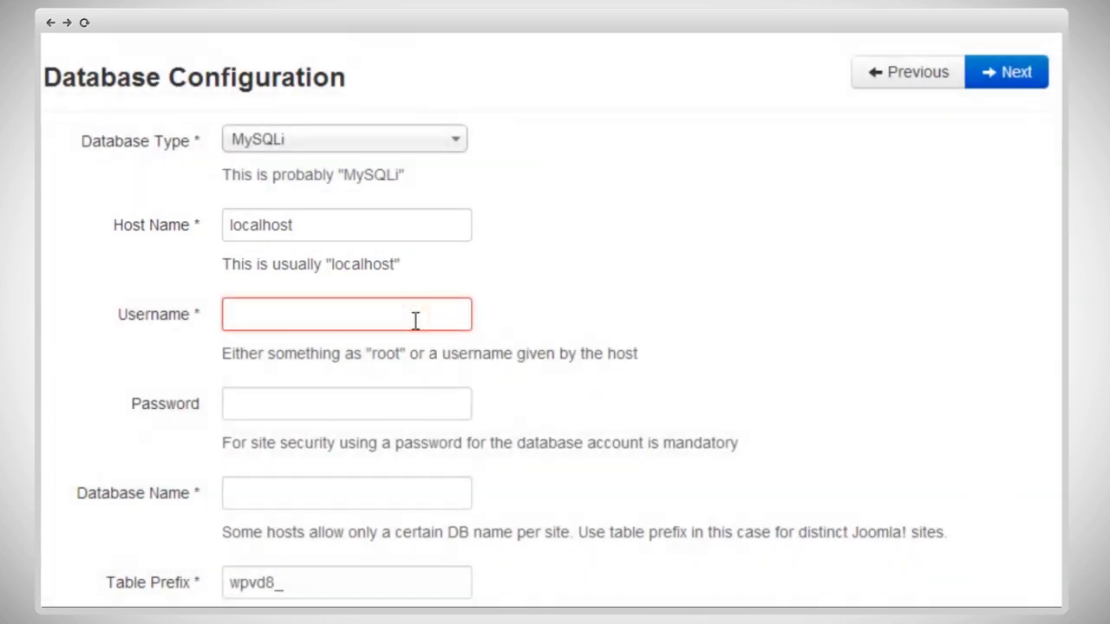
type("root")
key("Tab")
key("Tab")
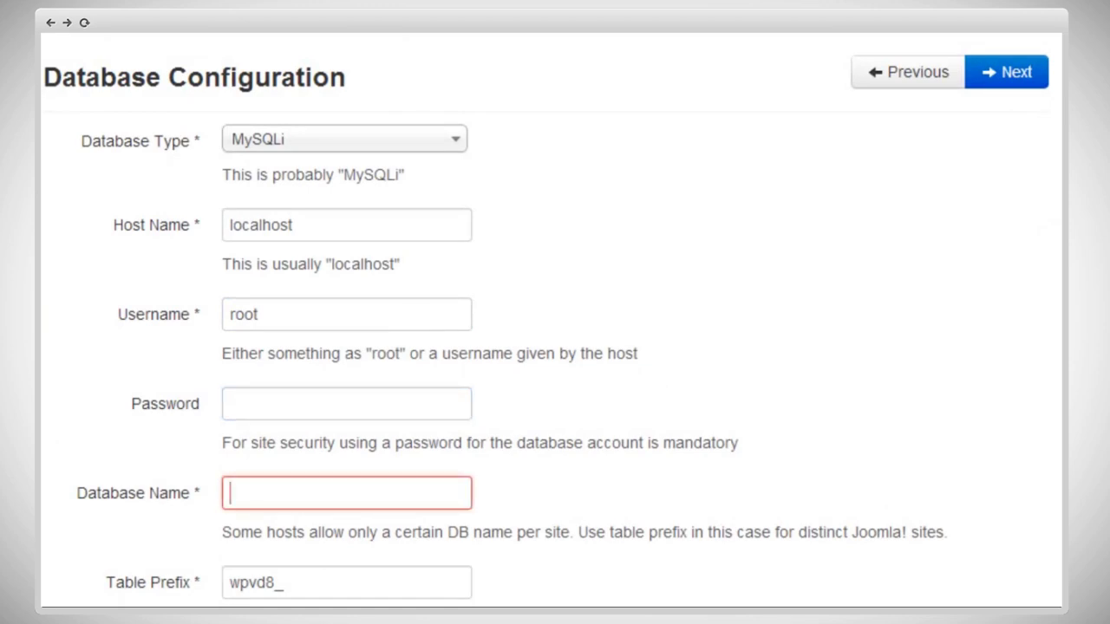
left_click(343, 500)
type("t3framework")
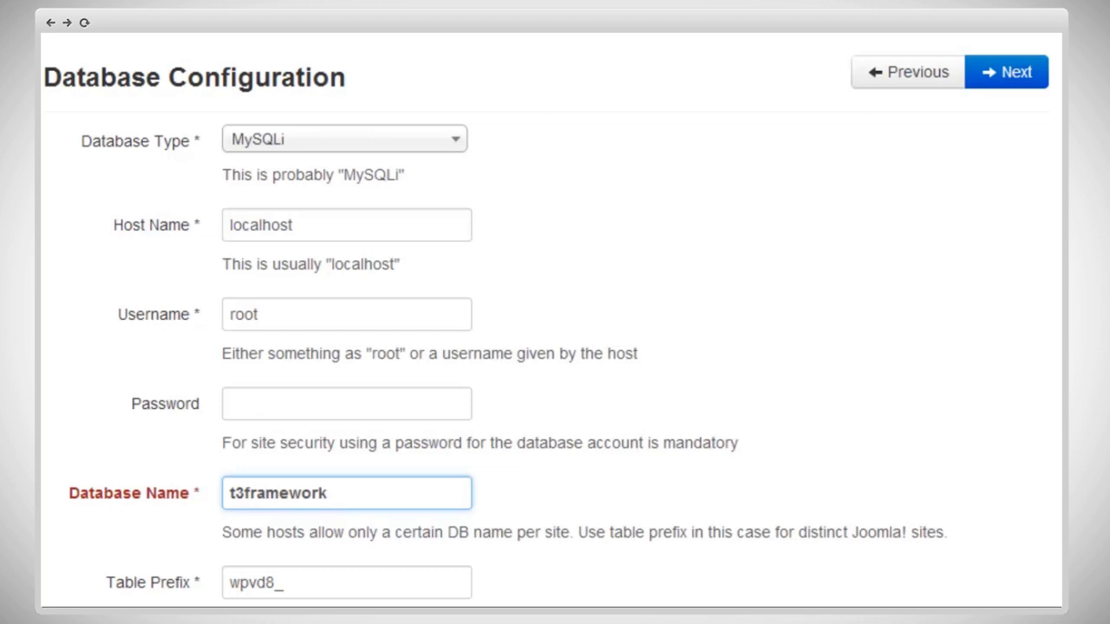
scroll(791, 326, "down", 2)
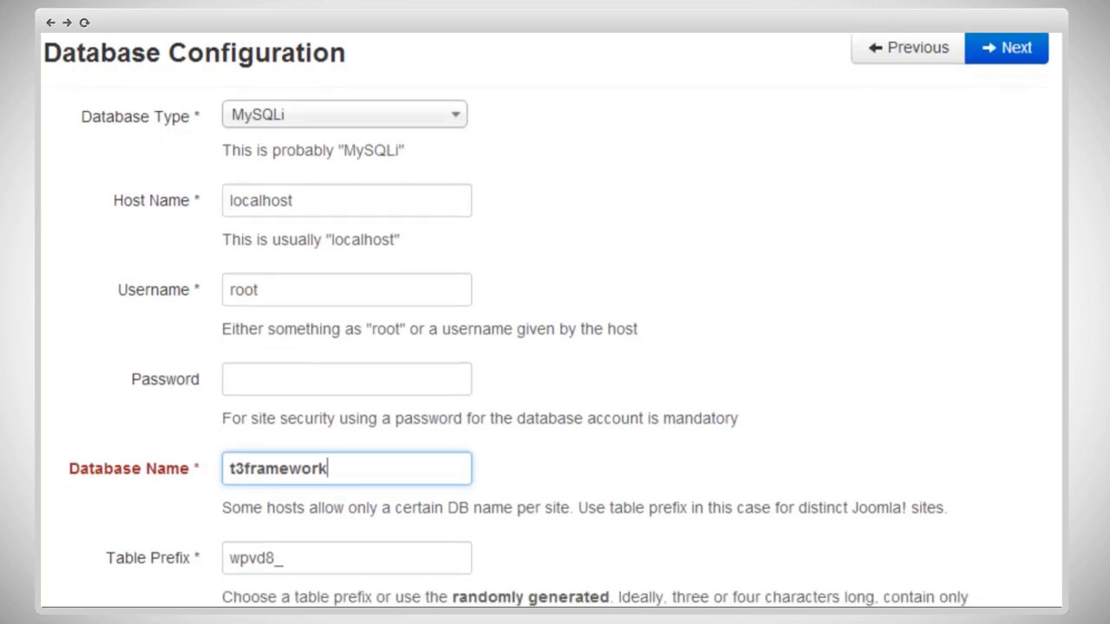
scroll(364, 512, "down", 4)
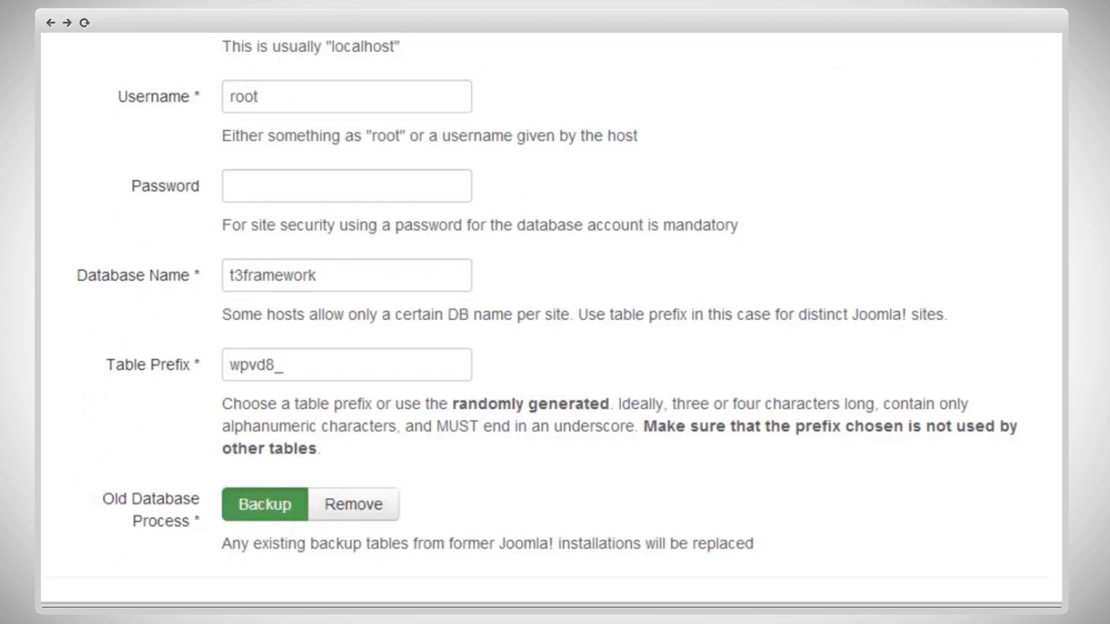
scroll(551, 323, "up", 3)
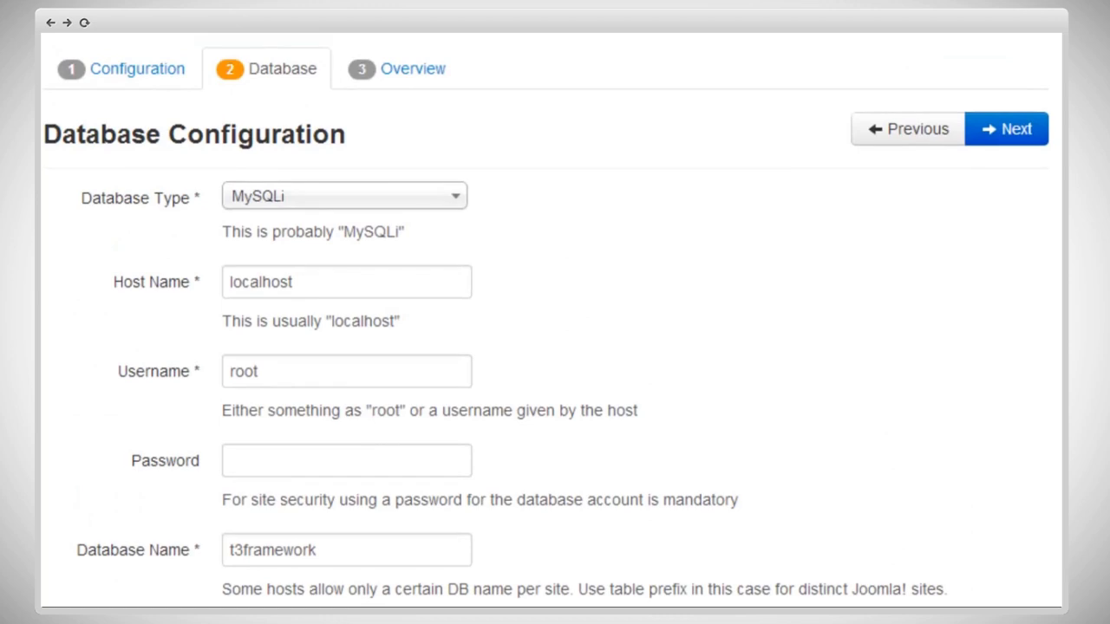
Step: Choose Default English (GB) sample data and set Email Configuration and Include Passwords to Yes
left_click(1013, 137)
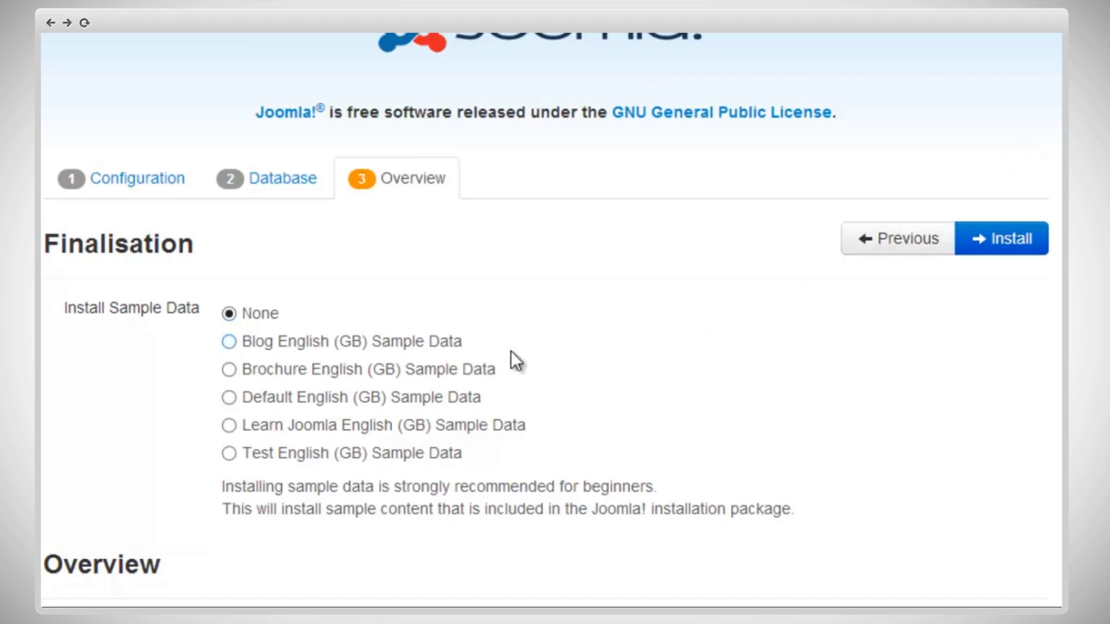
left_click(289, 399)
scroll(551, 321, "down", 3)
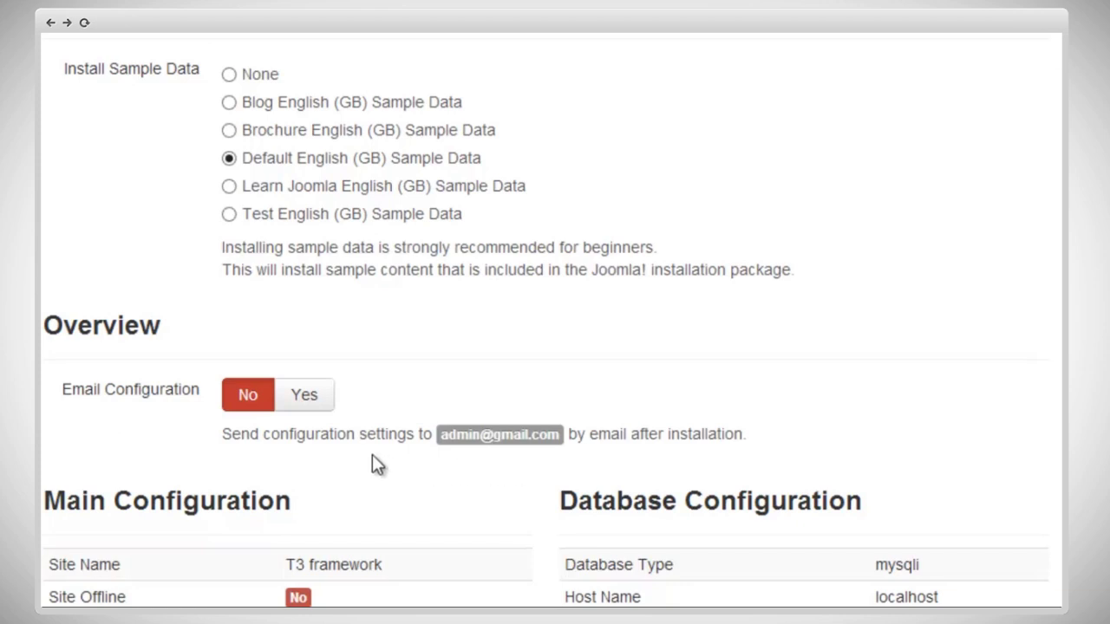
left_click(295, 400)
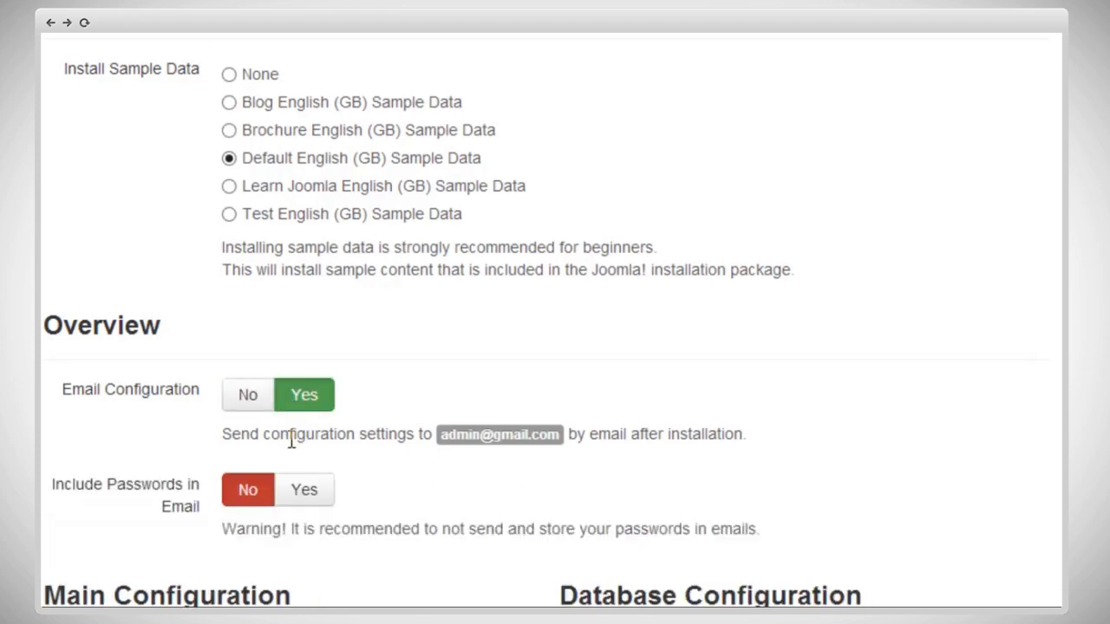
left_click(326, 489)
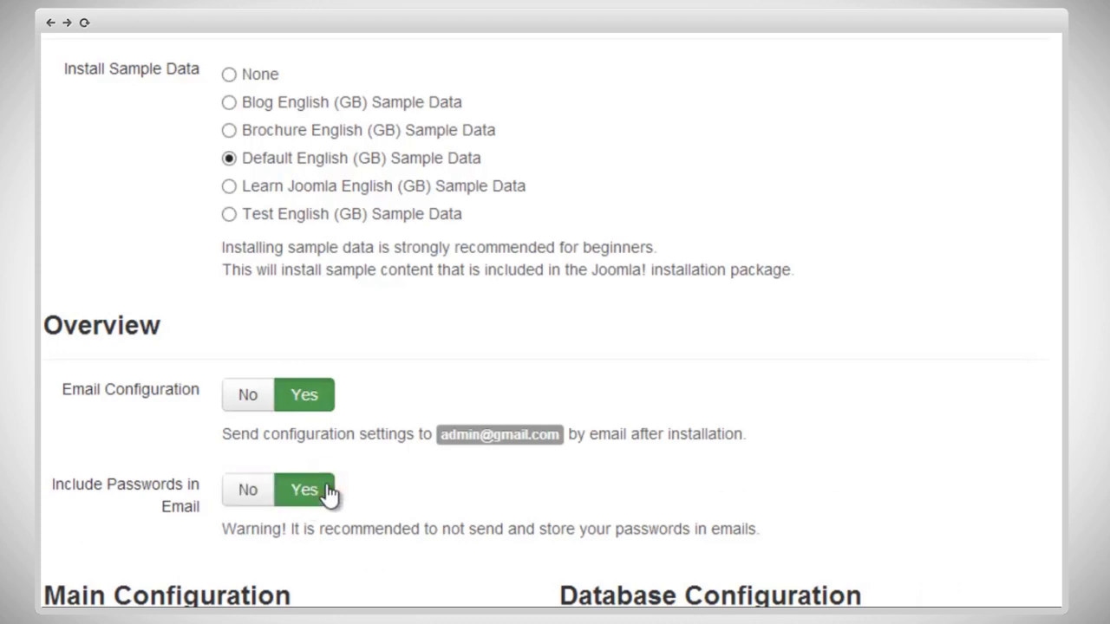
scroll(328, 492, "up", 1)
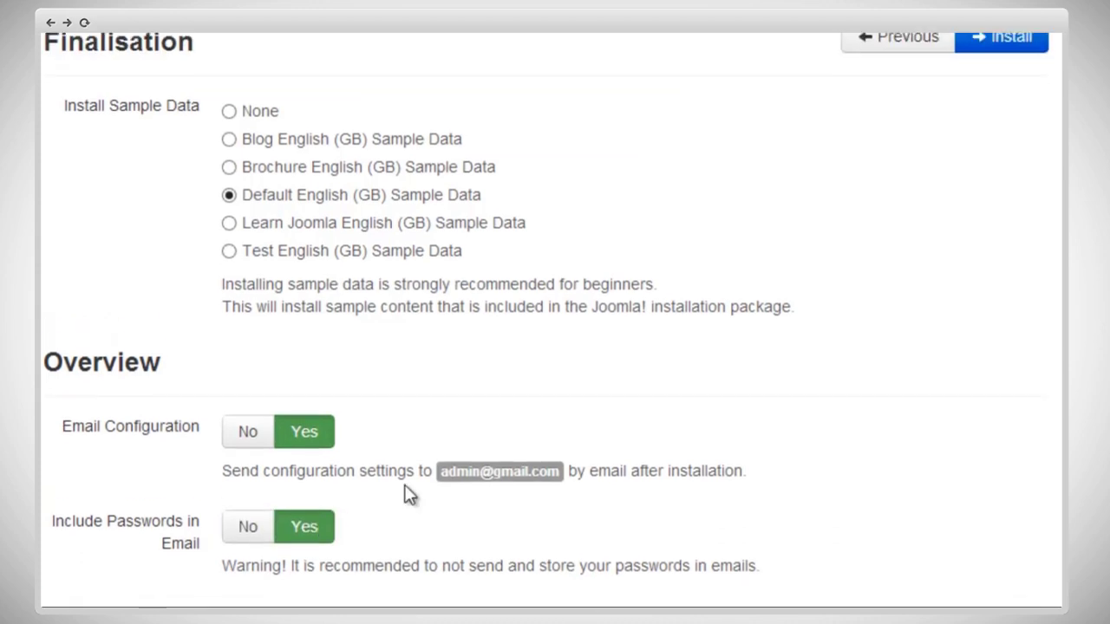
Step: Run the installation, then delete the installation folder
left_click(1008, 83)
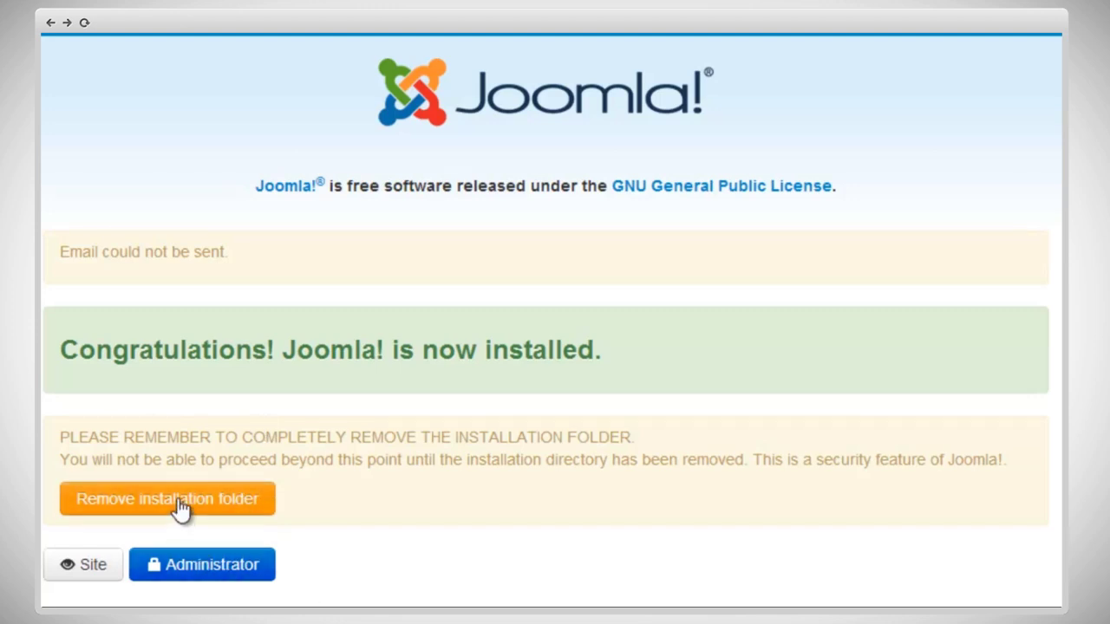
left_click(226, 501)
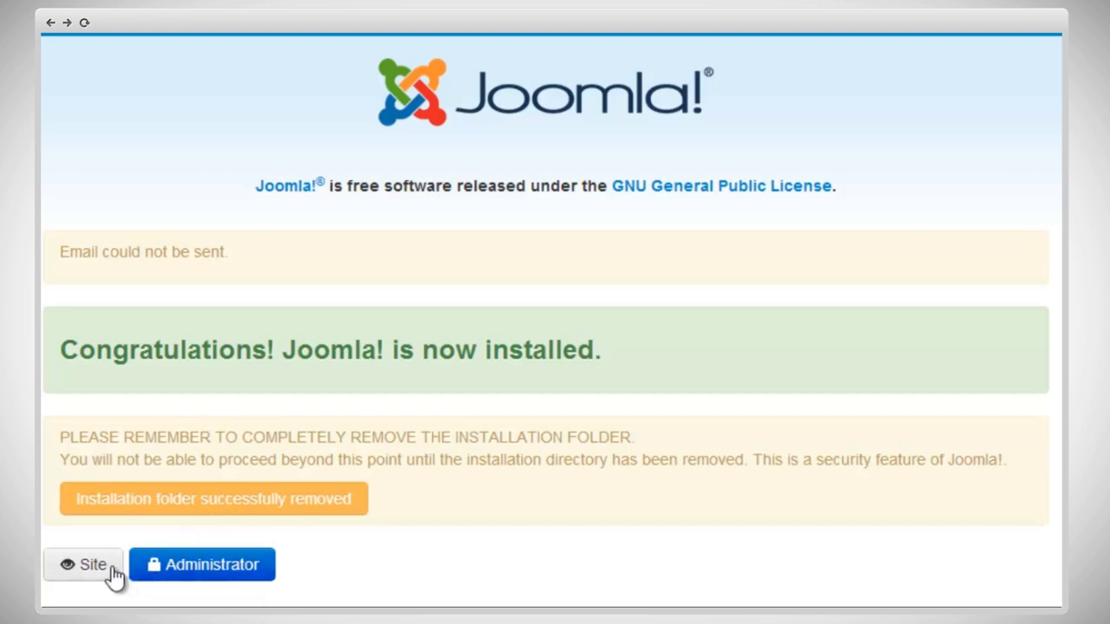
Step: Log in to the administrator back end and open Extensions > Template Manager
left_click(172, 571)
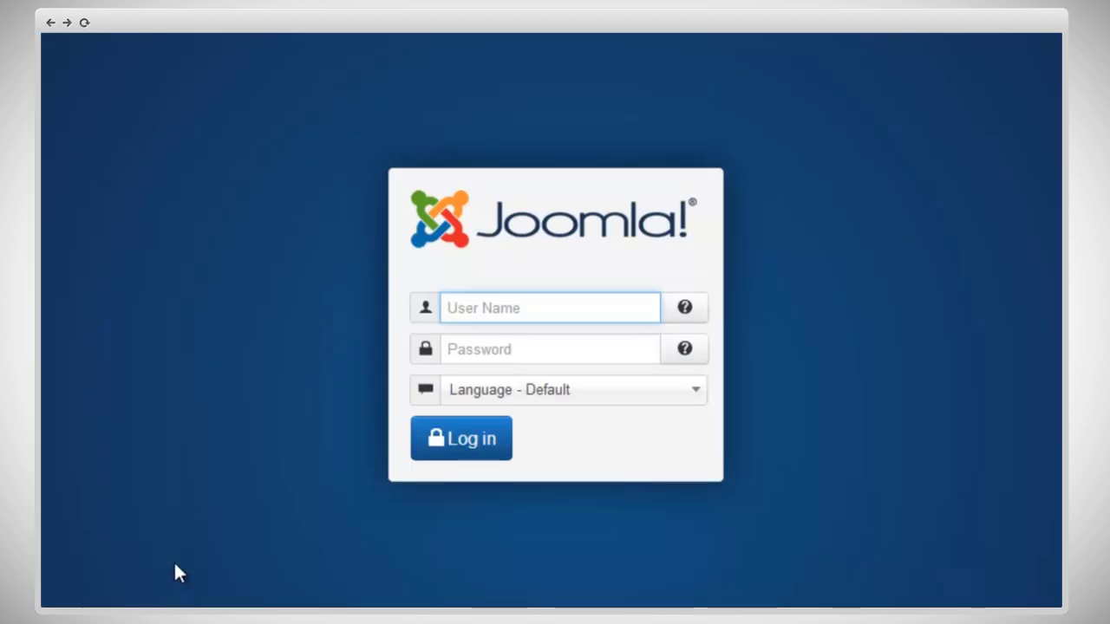
left_click(478, 312)
type("admin")
key("Tab")
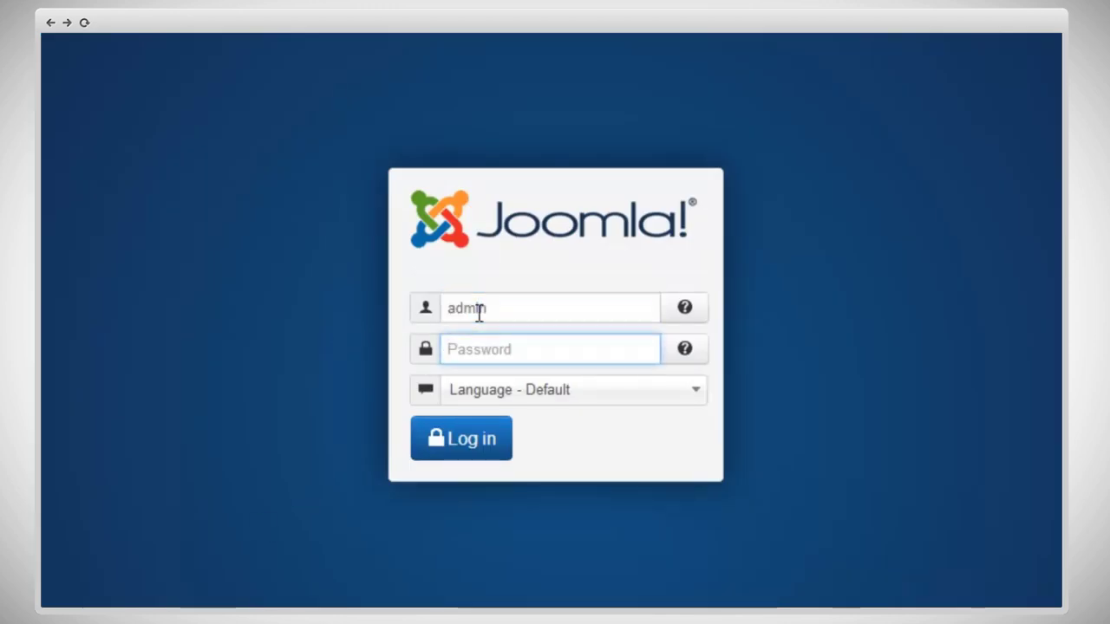
type("••••••")
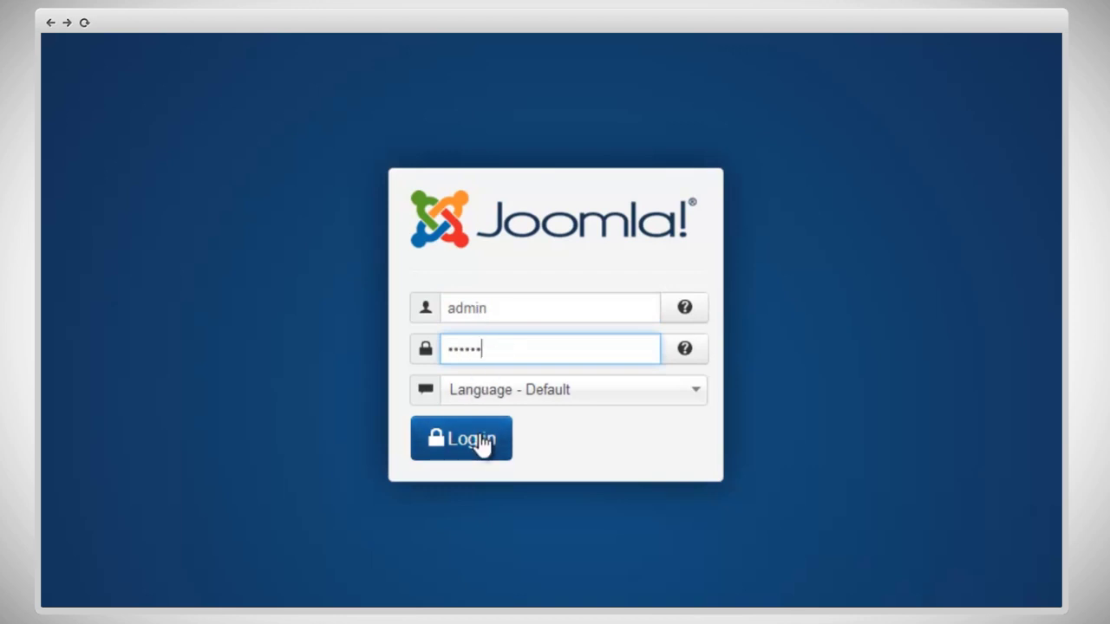
left_click(481, 442)
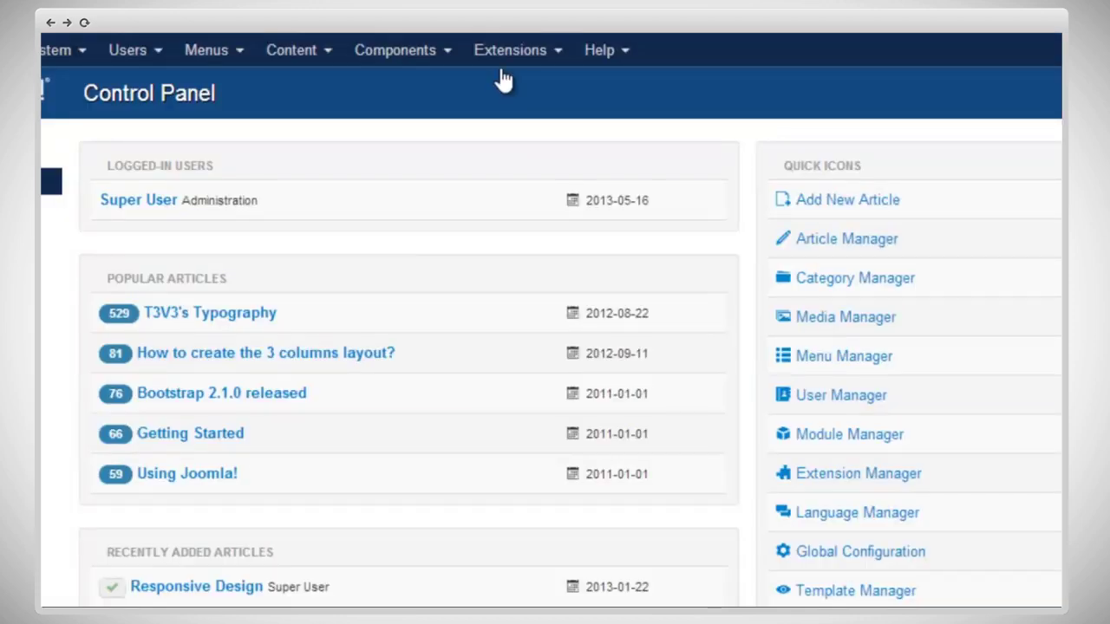
left_click(505, 62)
left_click(539, 191)
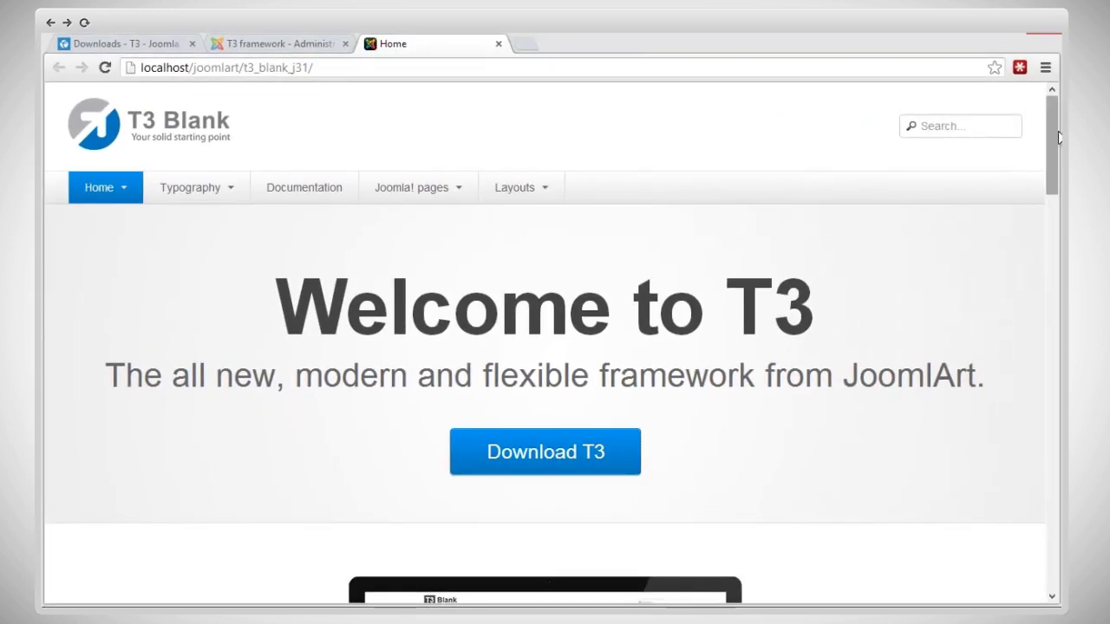
Step: Scroll the T3 Blank home page down to the Download T3 section
left_click_drag(1056, 146, 1059, 334)
scroll(555, 347, "down", 6)
scroll(969, 201, "down", 3)
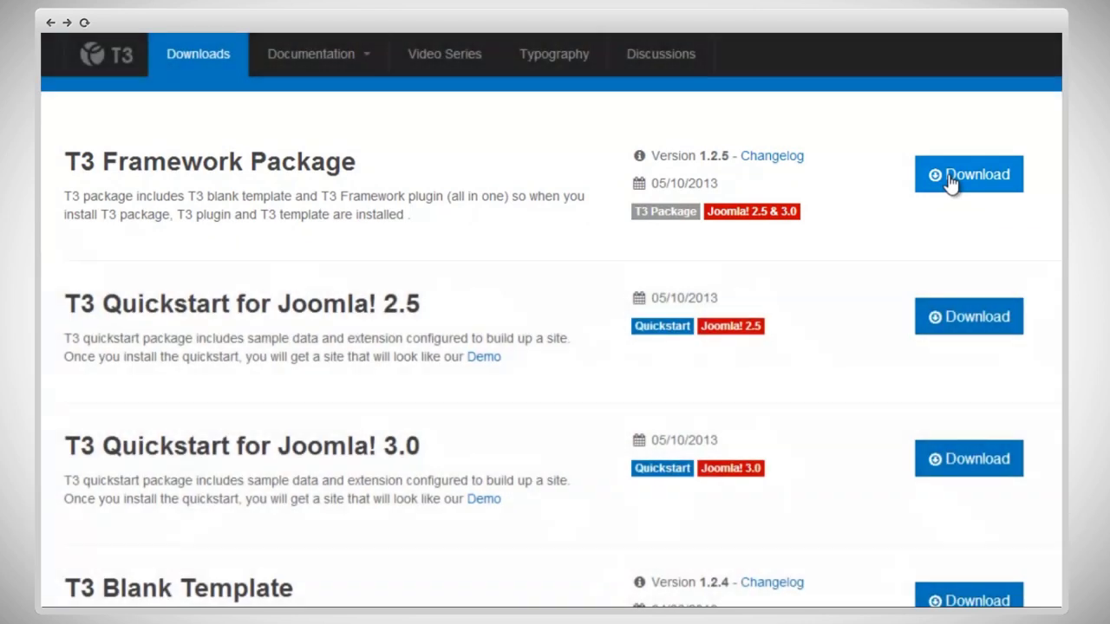
Step: Download the T3 Framework Package 1.2.5 and open the Joomla 3.1.0 beta4 joomla31 site
left_click(950, 177)
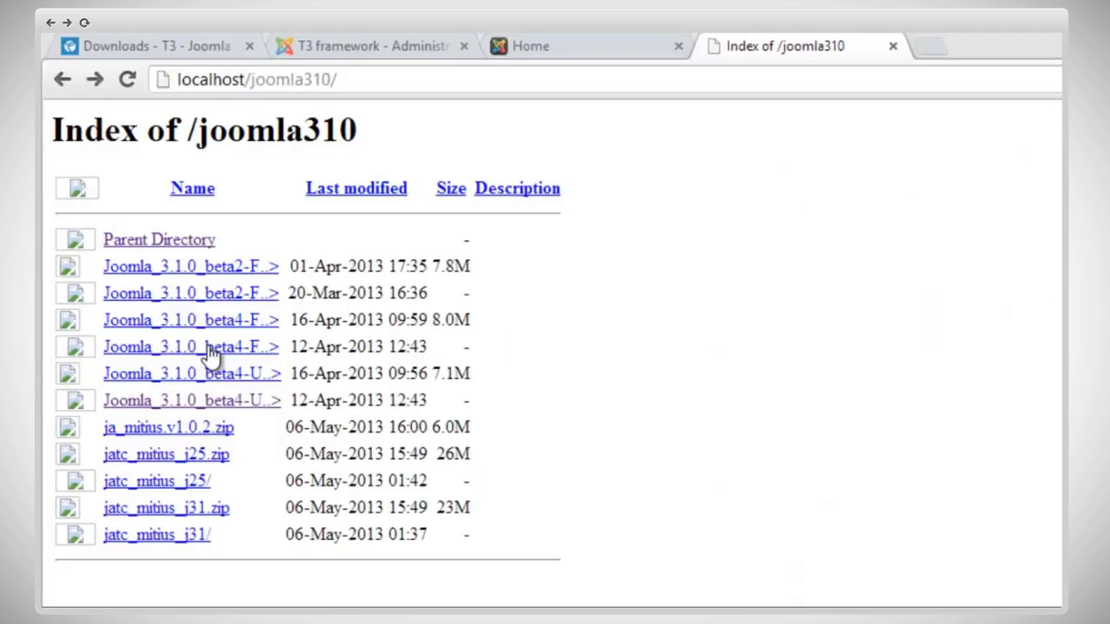
left_click(211, 347)
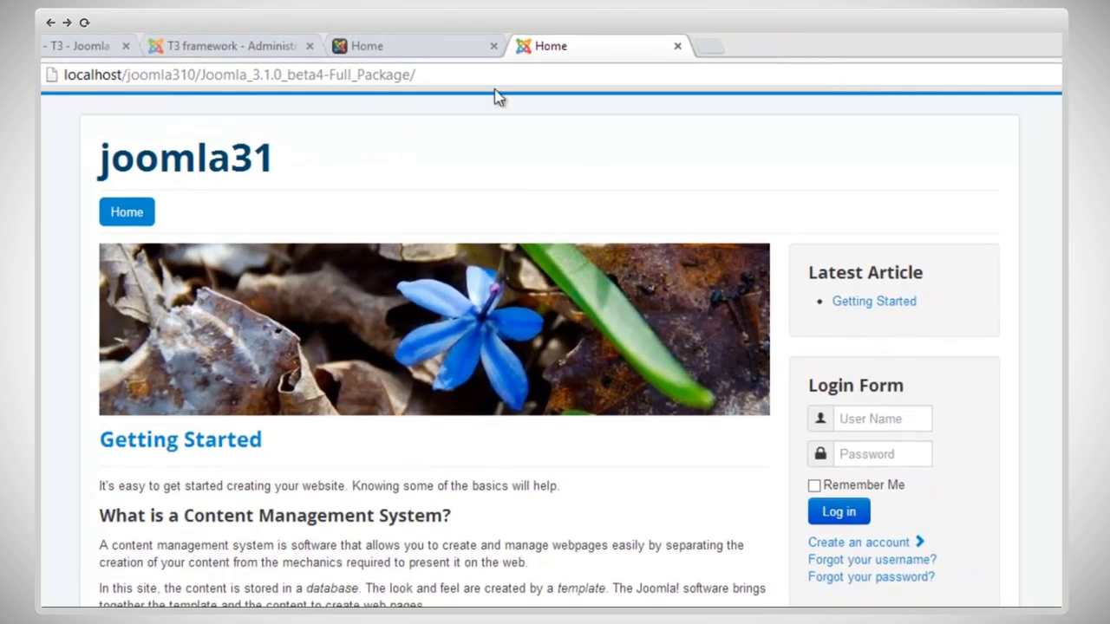
Step: Load the joomla31 administrator page by appending 'administrator' to the site URL
left_click(558, 74)
left_click(559, 73)
type("ad")
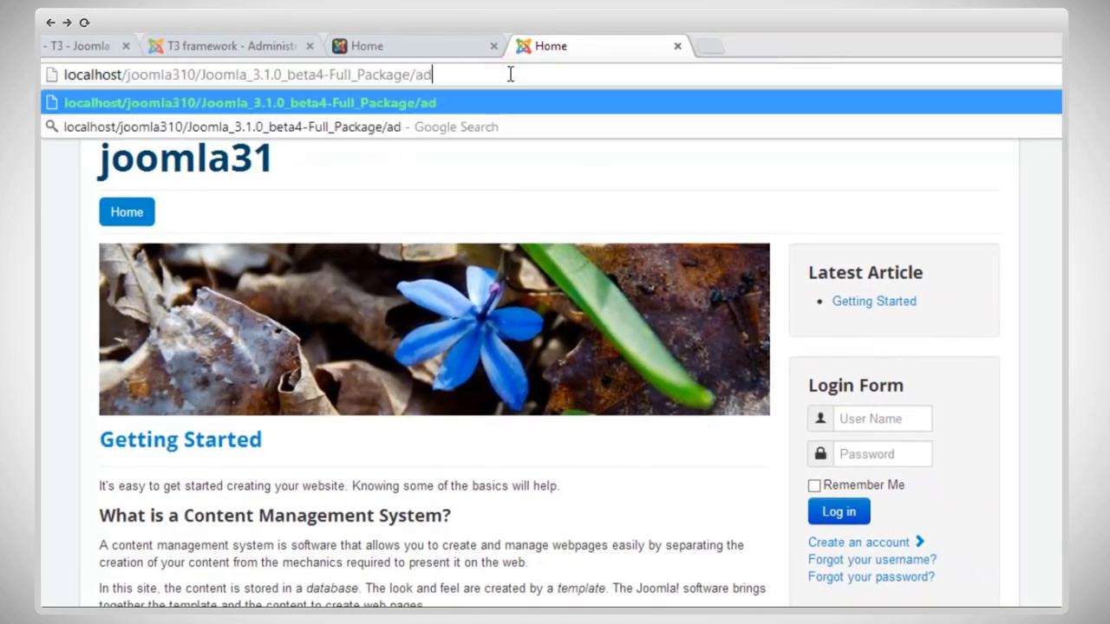
type("ministrator")
key("Return")
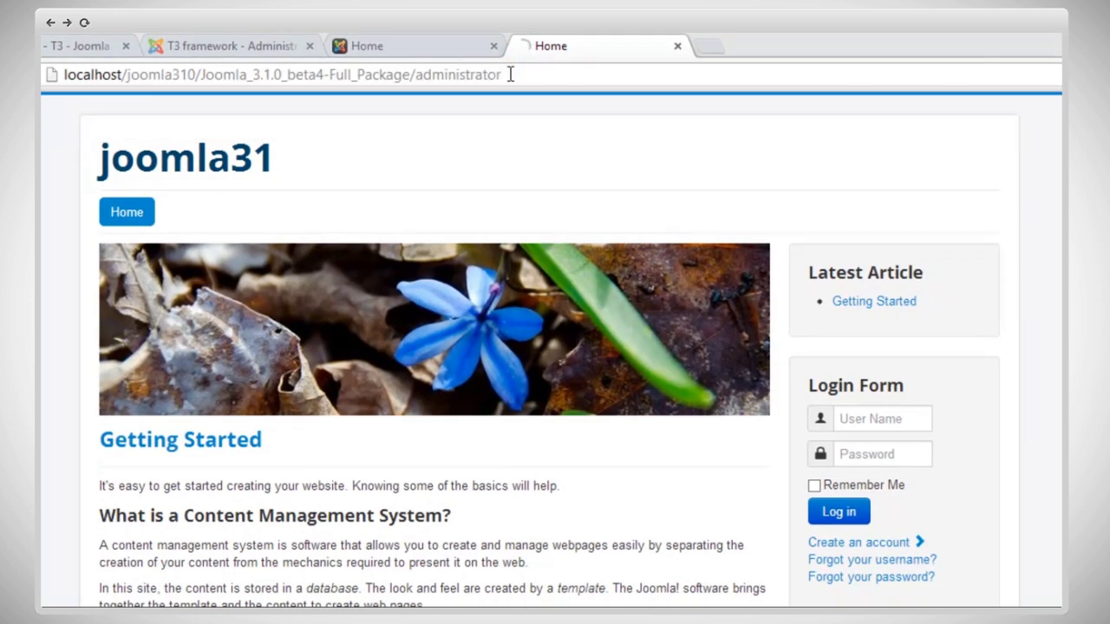
Step: Log in to the back end with the admin username and its password, then open the Extensions menu
type("admin")
key("Tab")
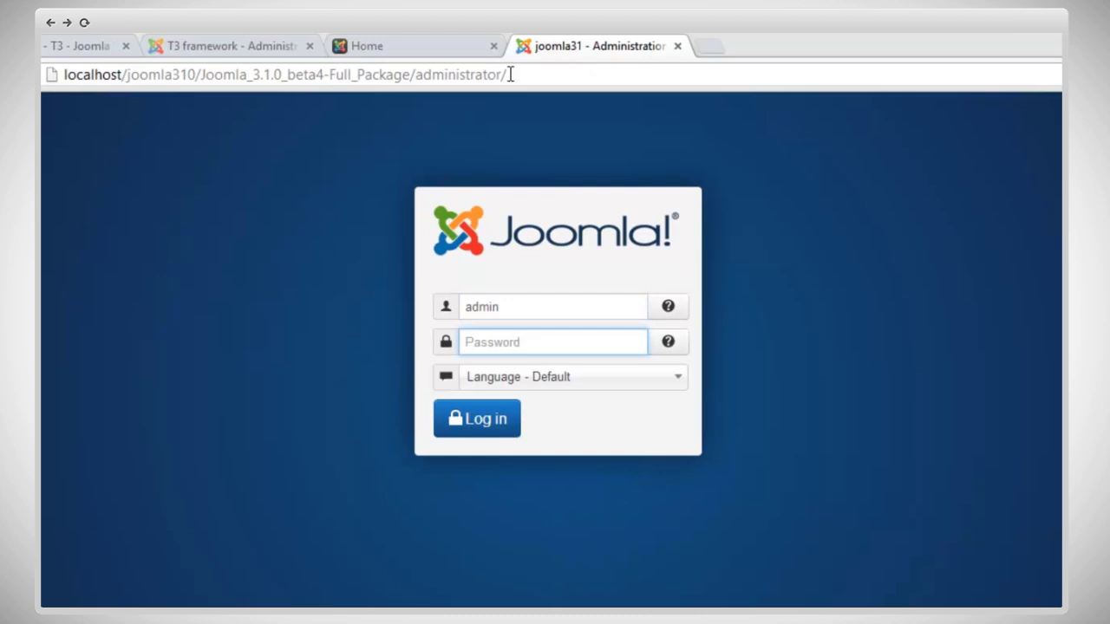
type("123456")
key("Return")
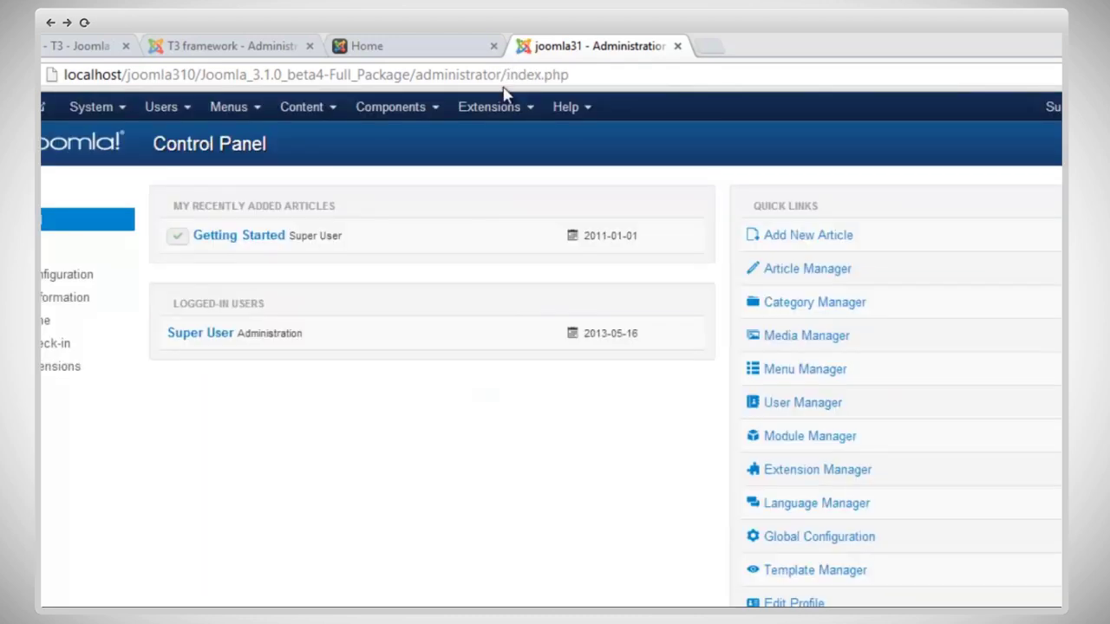
left_click(500, 114)
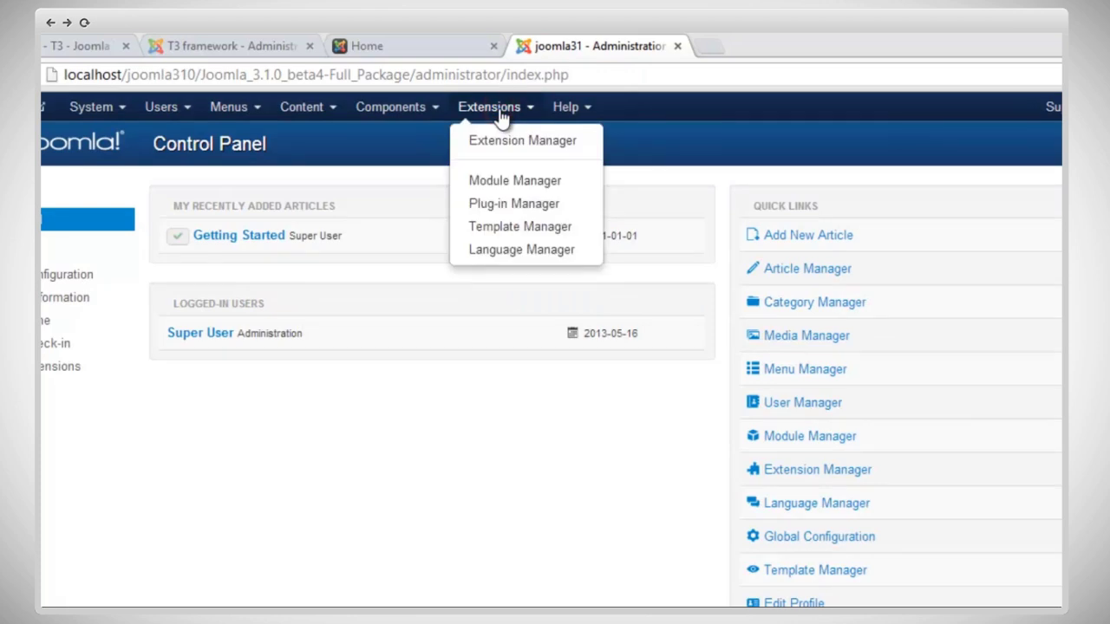
Step: Upload and install the package file t3-1.2.5 (1).zip from the Extension Manager
left_click(503, 140)
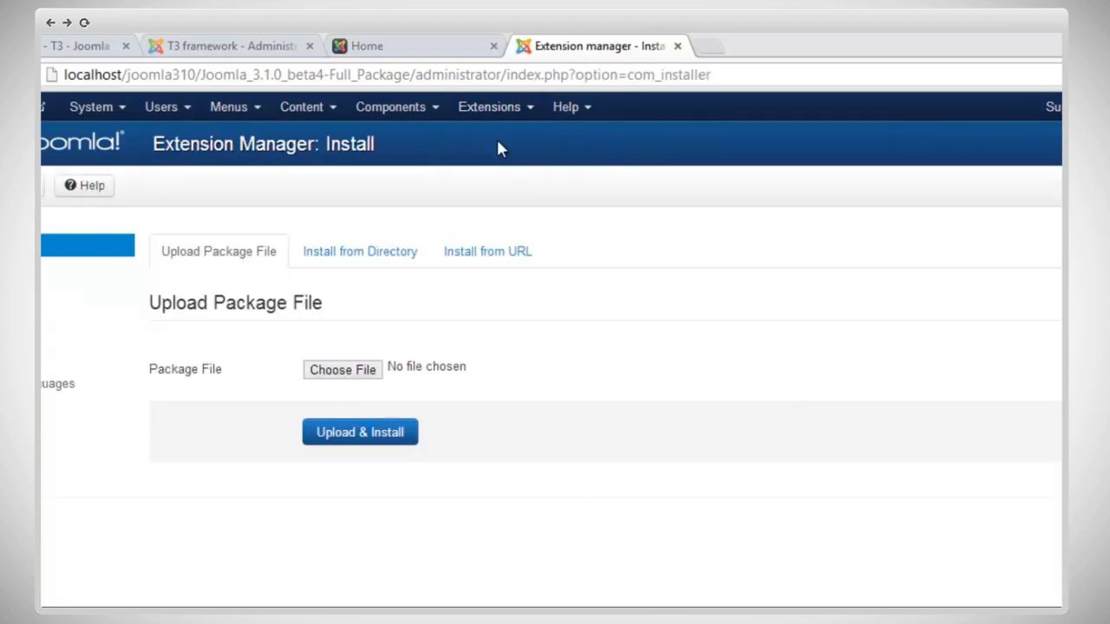
left_click(355, 373)
left_click(298, 293)
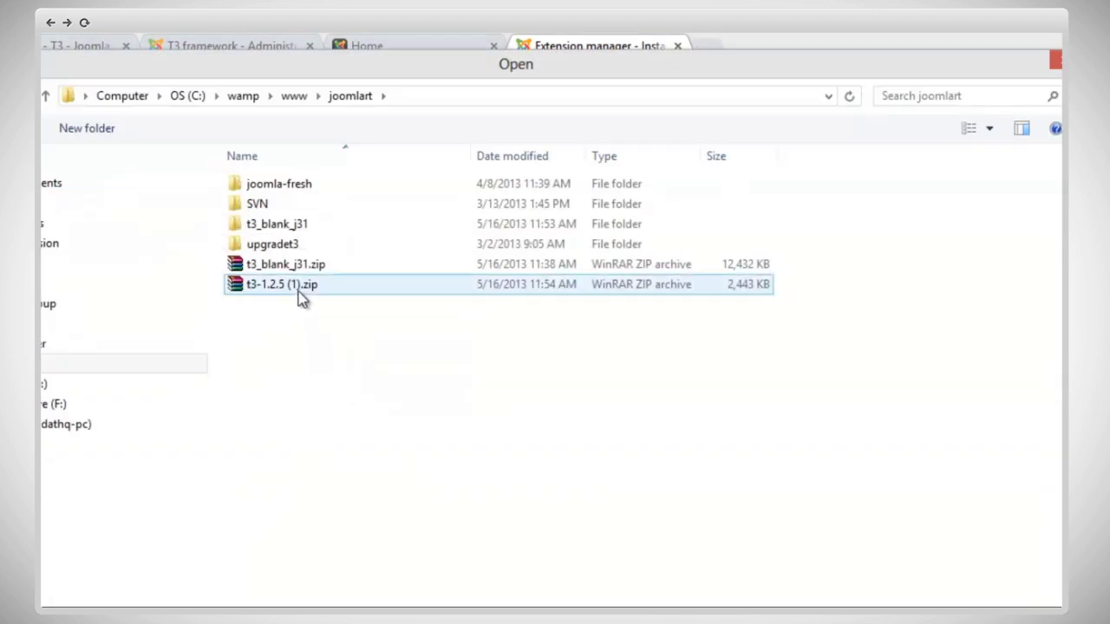
double_click(298, 293)
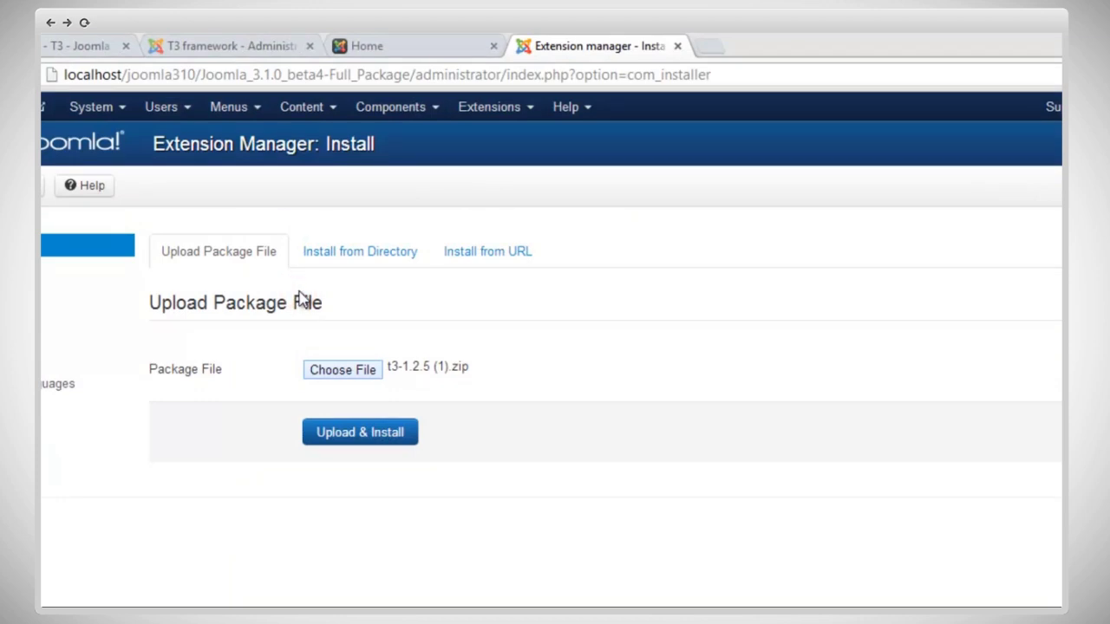
left_click(374, 435)
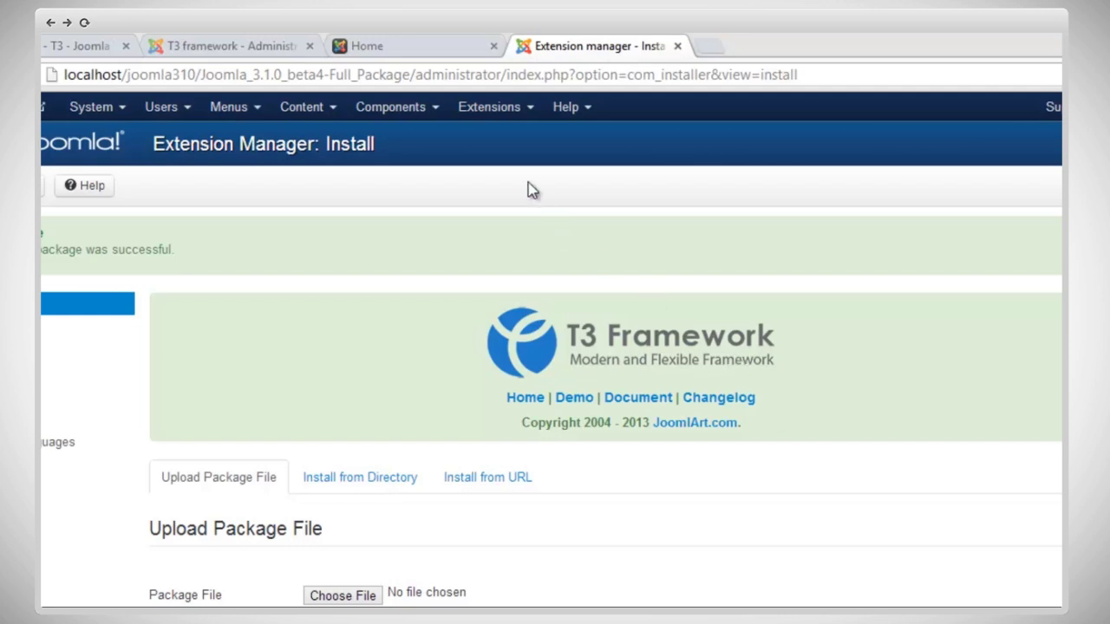
Step: In the Plug-in Manager, search 't3' to show the enabled T3 Framework system plugin
left_click(524, 108)
left_click(548, 205)
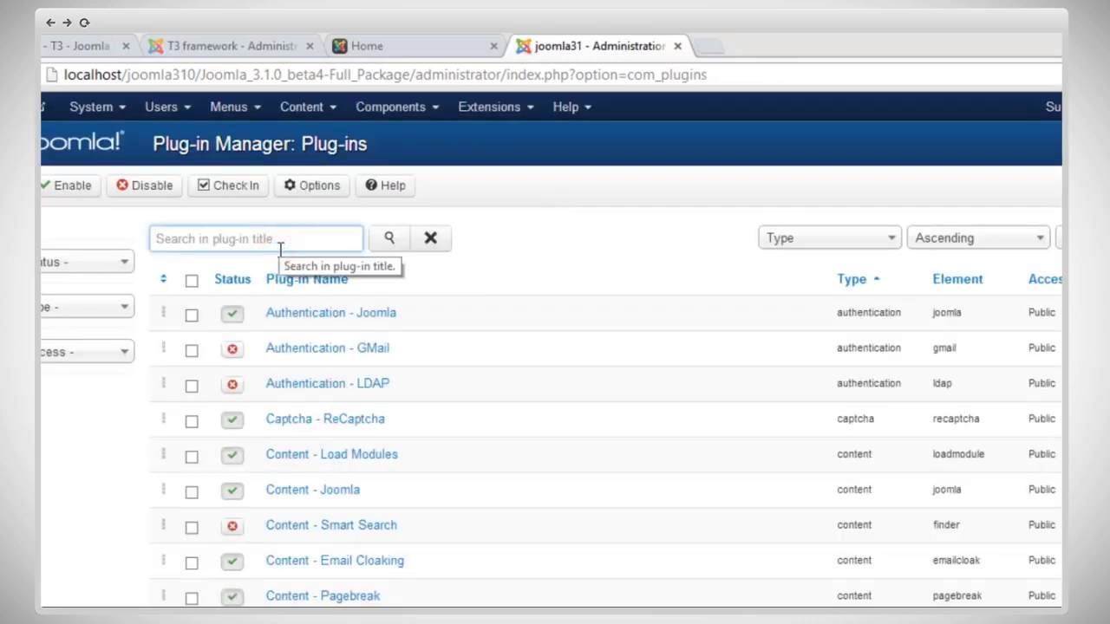
type("t3")
key("Return")
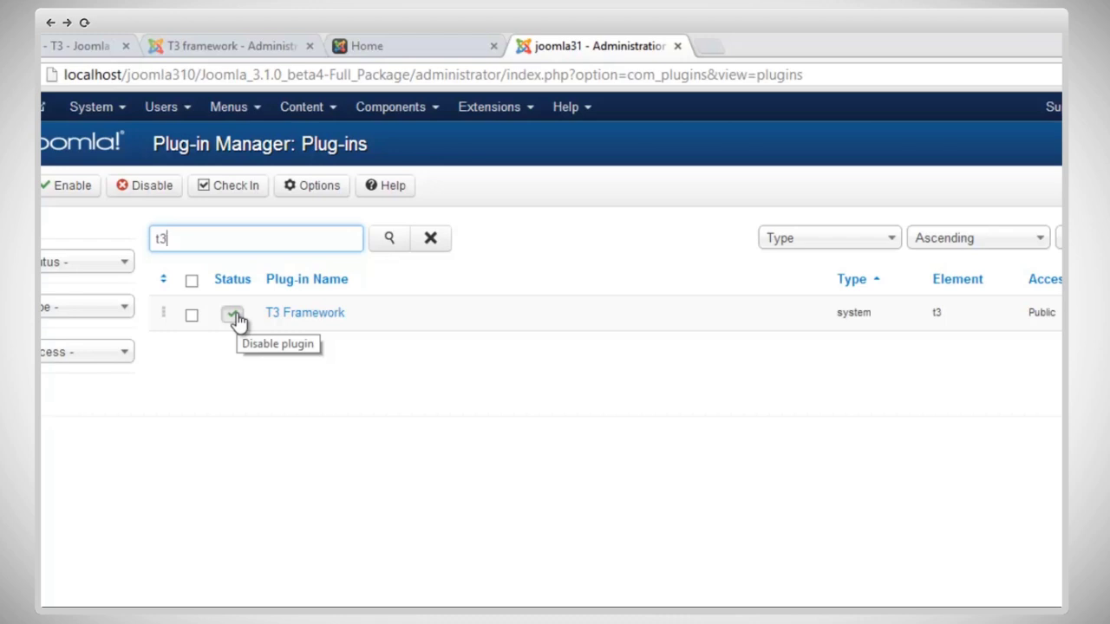
left_click(480, 114)
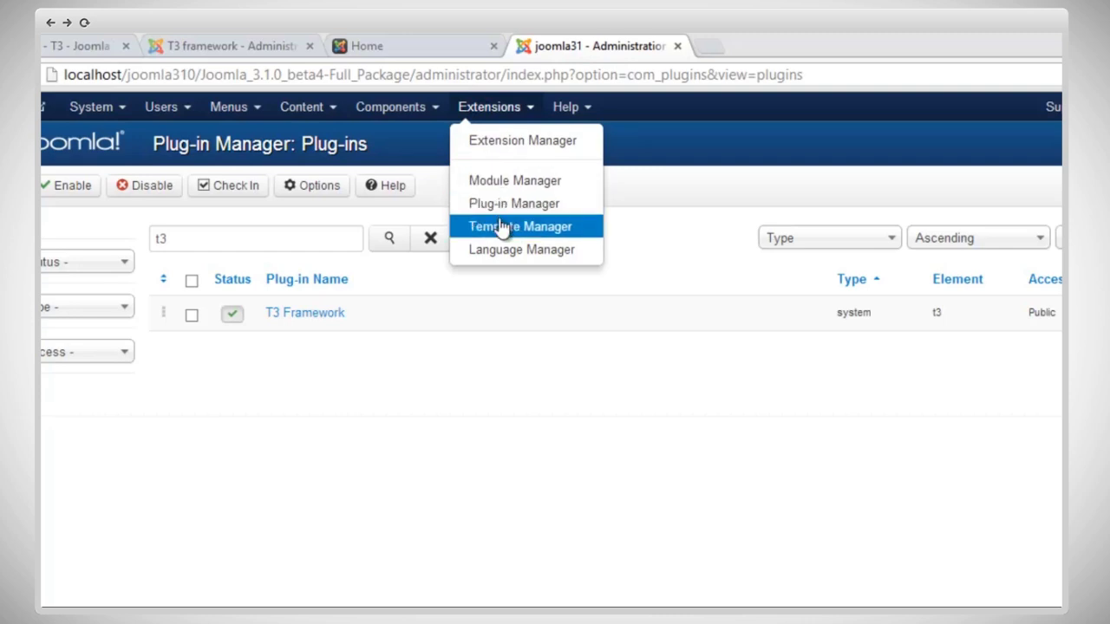
Step: Star t3_blank - Default as the default site style, replacing protostar, and preview the site
left_click(501, 226)
left_click(611, 469)
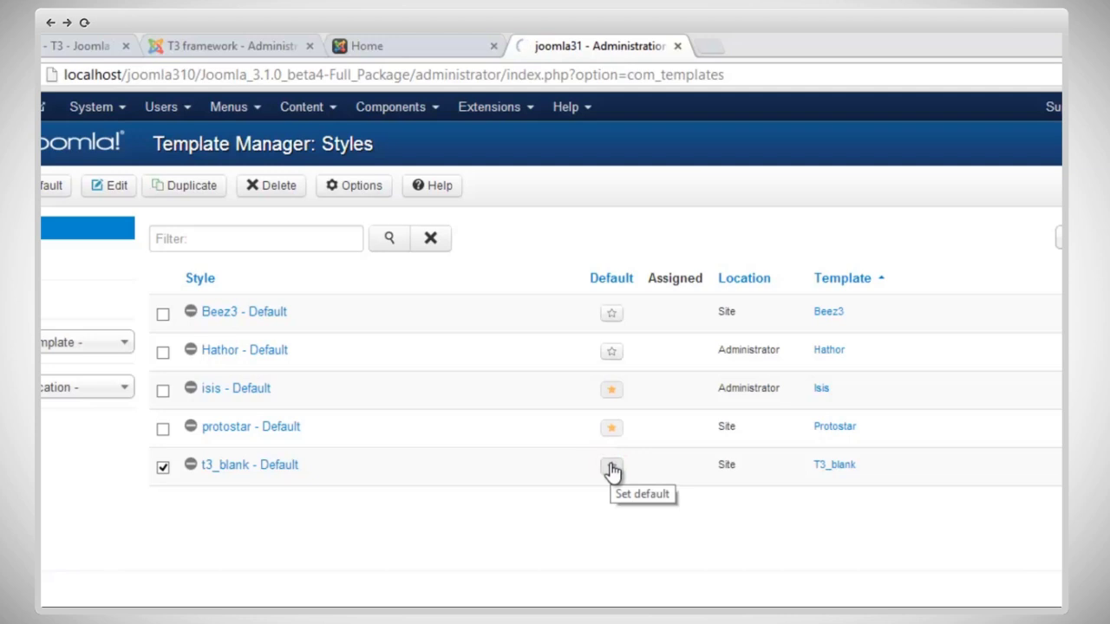
left_click(612, 469)
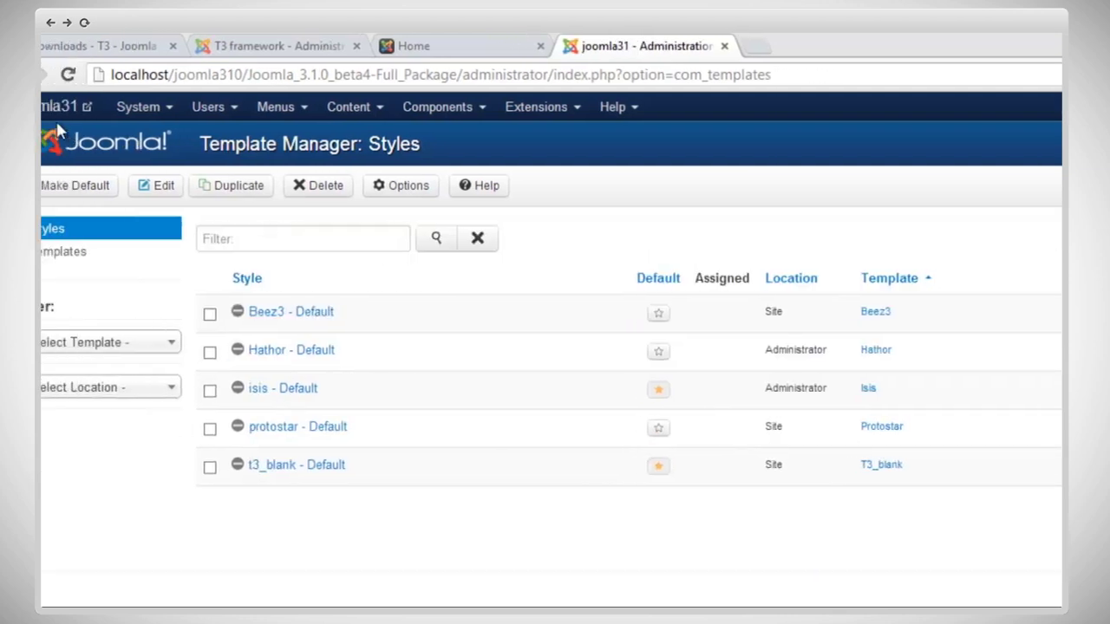